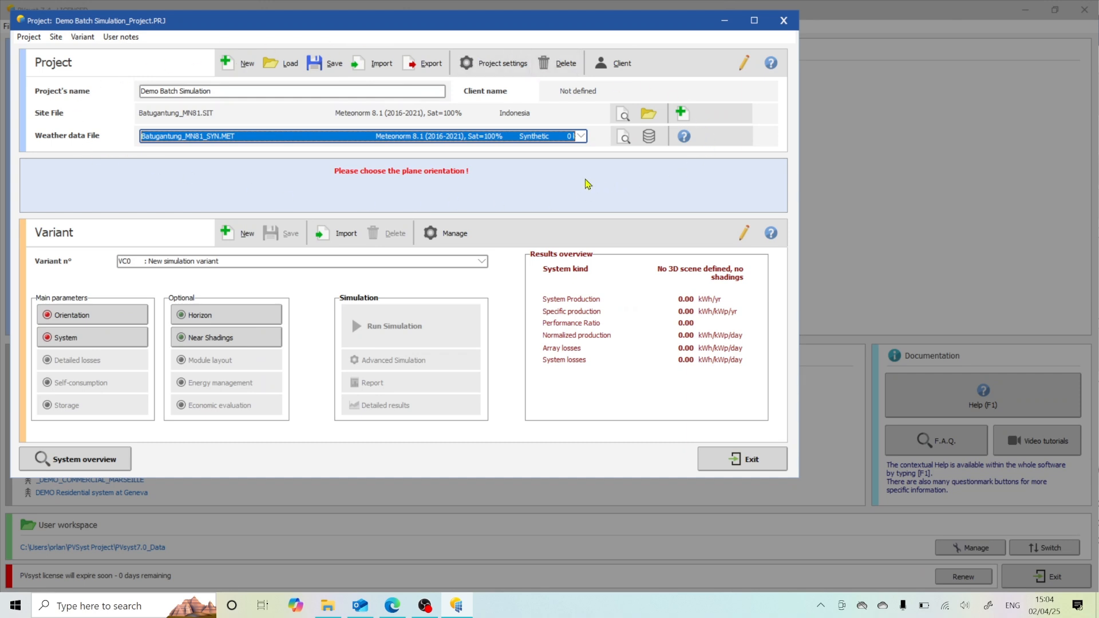
Step: Open the system definition and choose the Trina Solar 550 Wp TSM-DE19-550Wp Vertex as the PV module
click(158, 92)
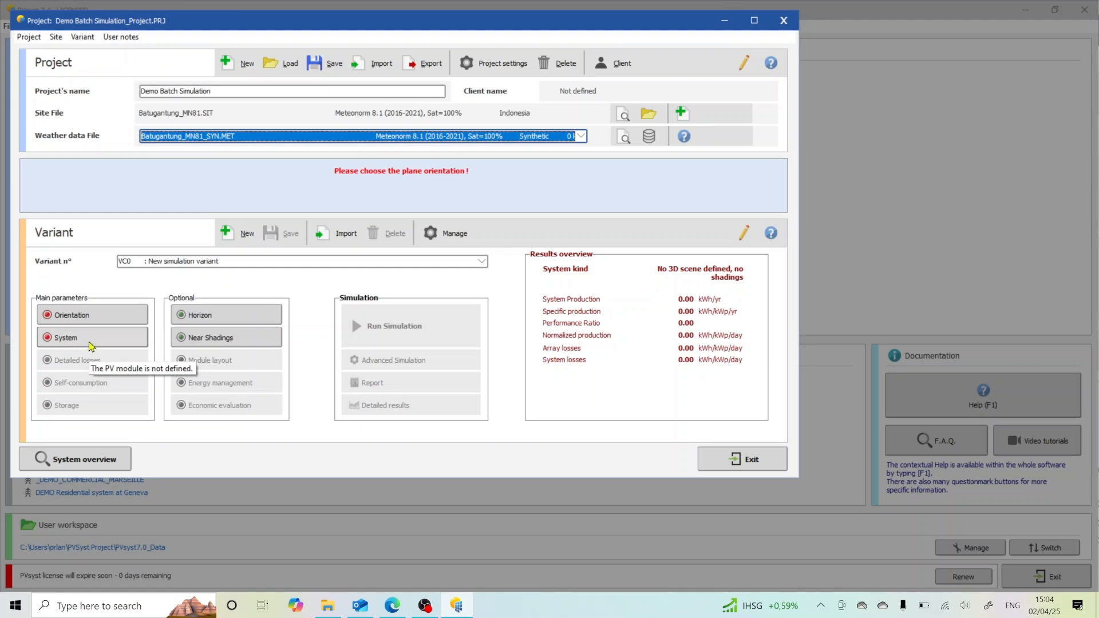
click(90, 342)
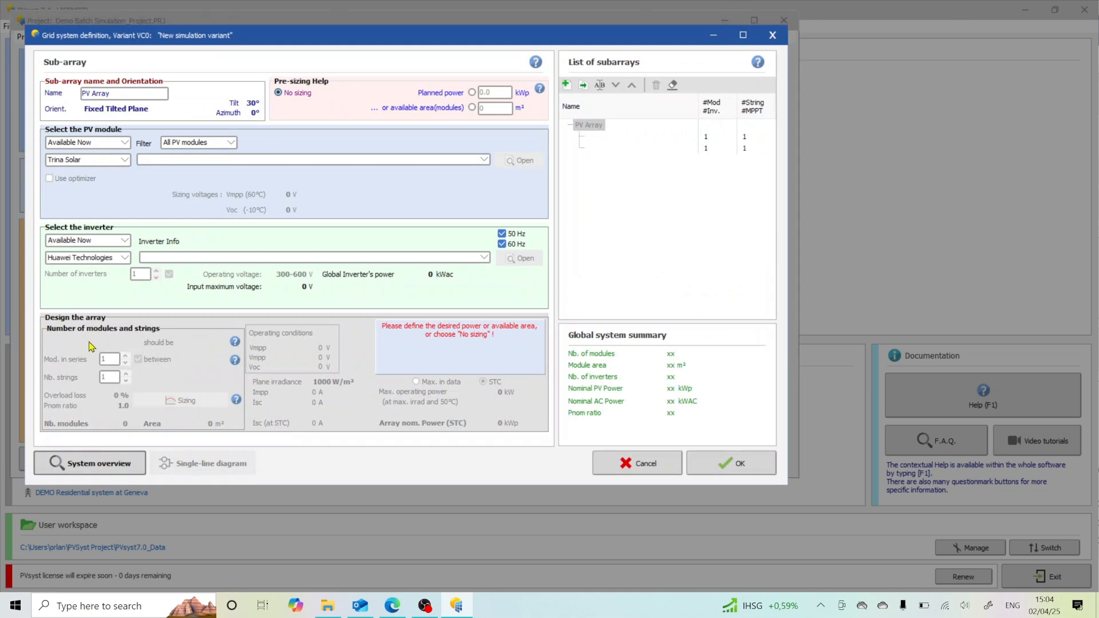
click(263, 160)
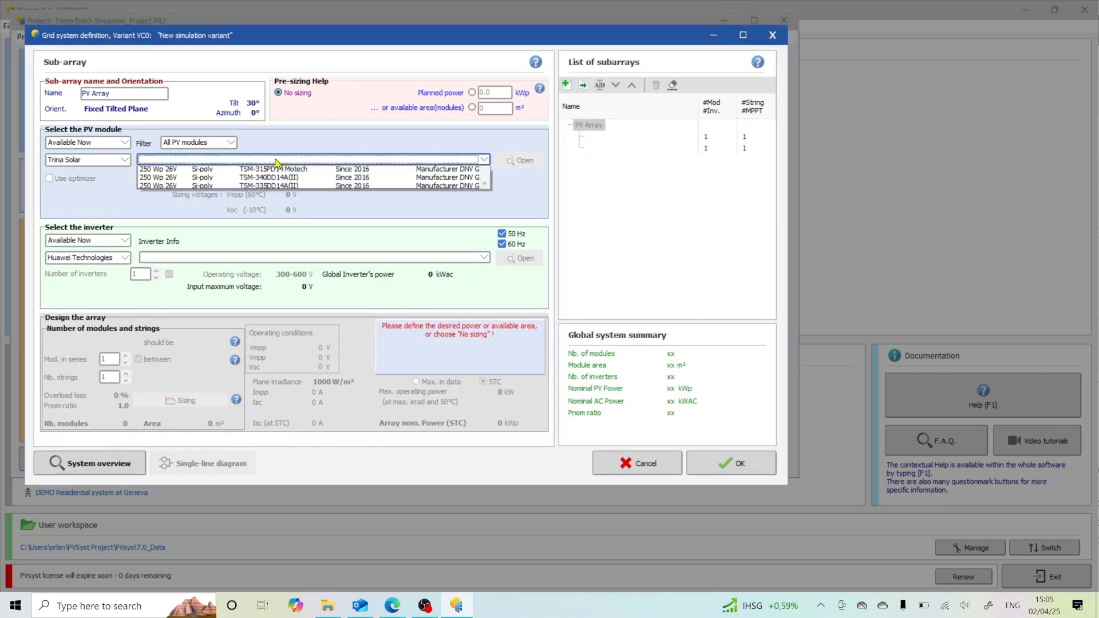
drag(485, 180, 487, 273)
scroll(303, 266, down, 4)
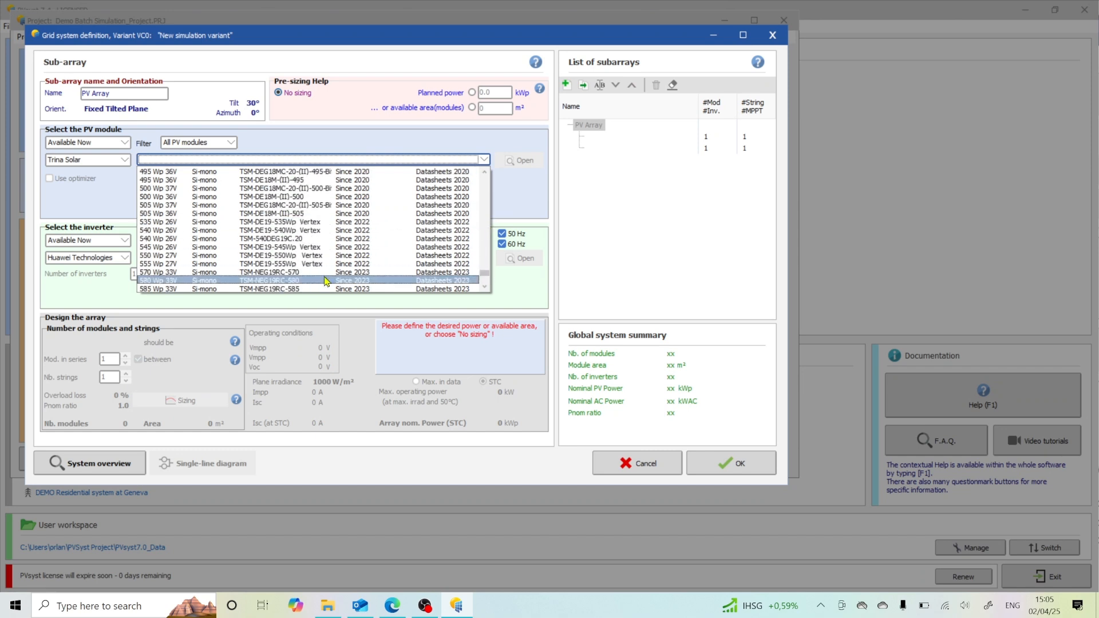
click(299, 255)
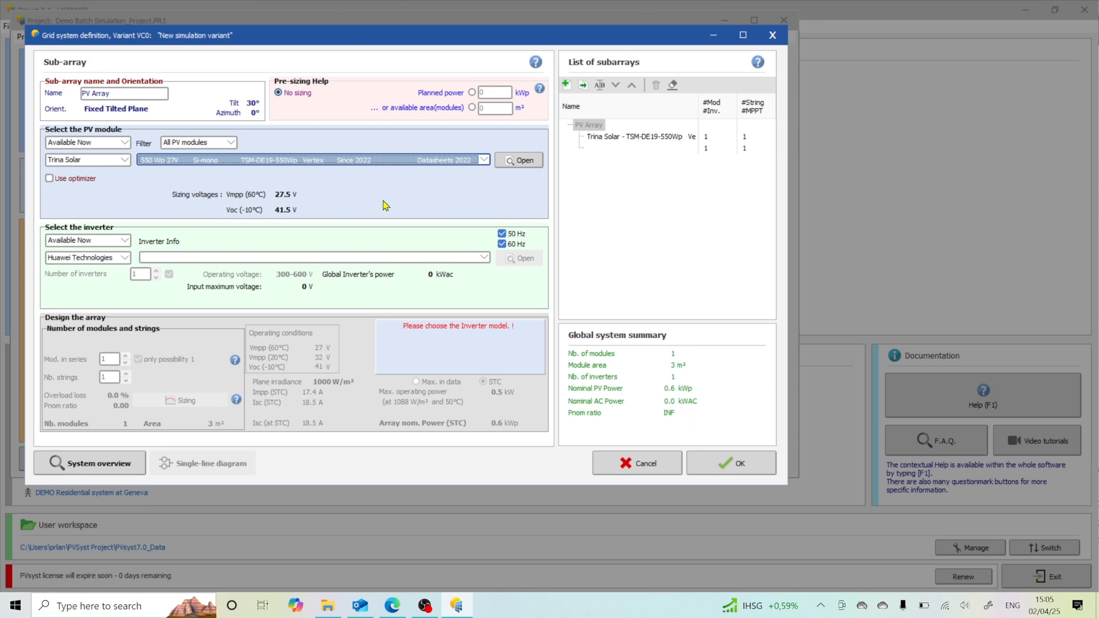
Step: Choose the Huawei 100 kW SUN2000-100KTL-M1-400Vac as the sub-array's inverter
click(221, 258)
drag(484, 283, 484, 365)
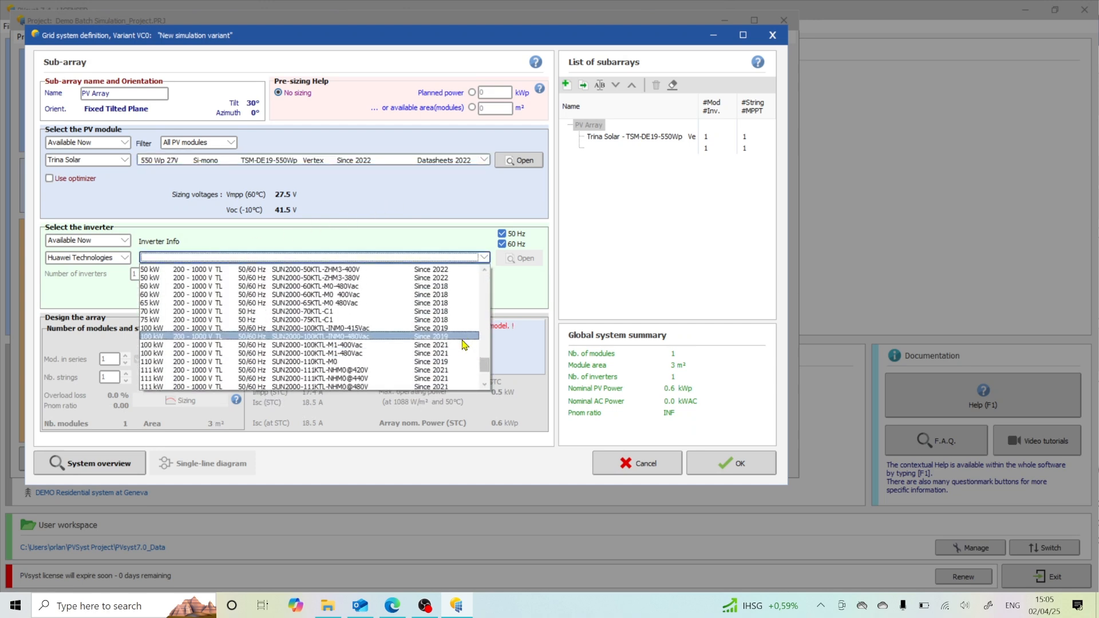
click(465, 345)
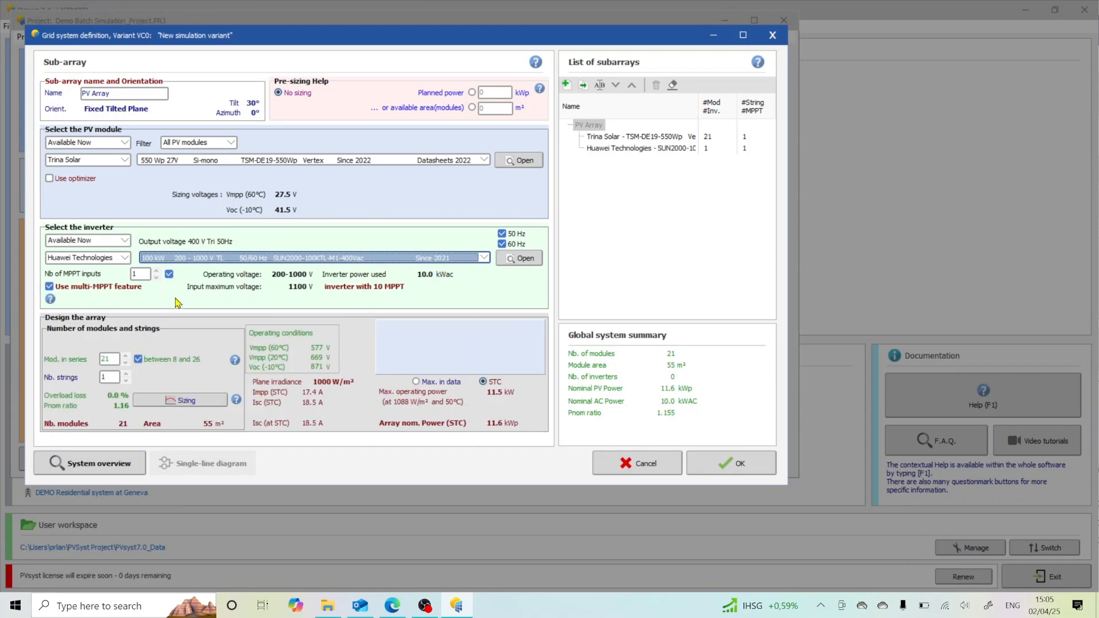
Step: Turn off the multi-MPPT feature and set the number of inverters to 20
click(52, 286)
click(140, 275)
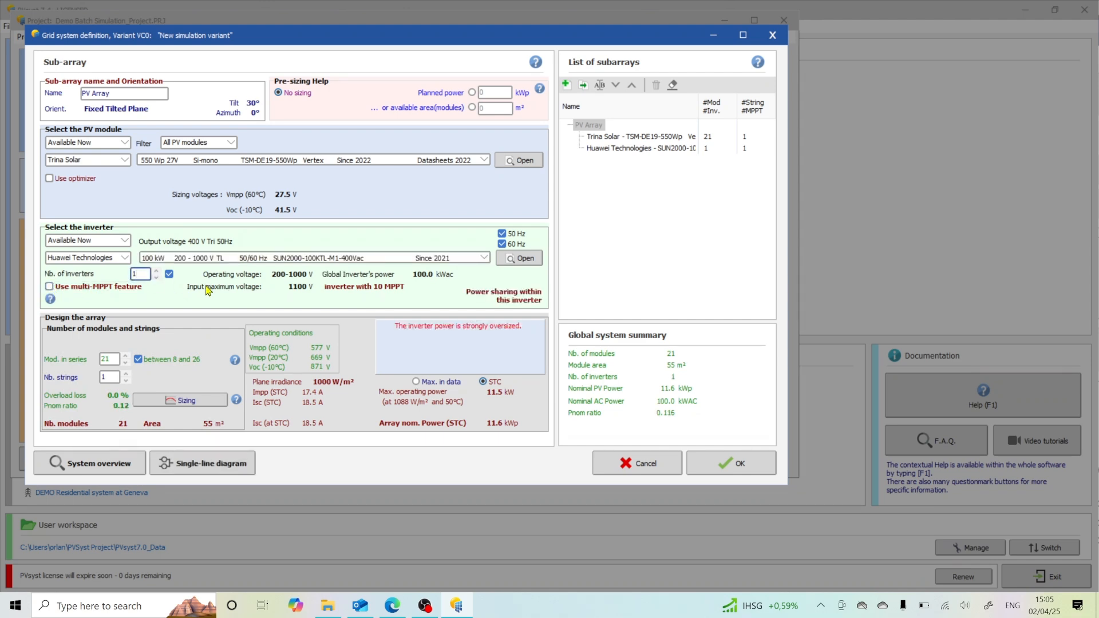
key(BackSpace)
text(20)
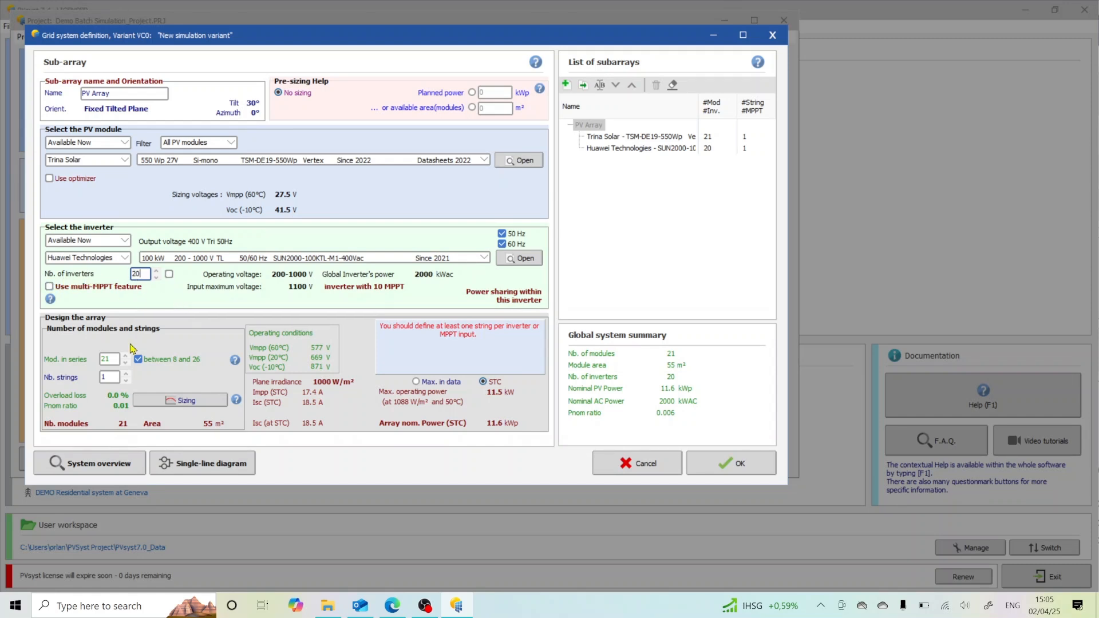
Step: Set the number of strings to 200 in the array design and accept the system definition
click(113, 376)
click(115, 360)
click(125, 363)
click(126, 355)
text(200)
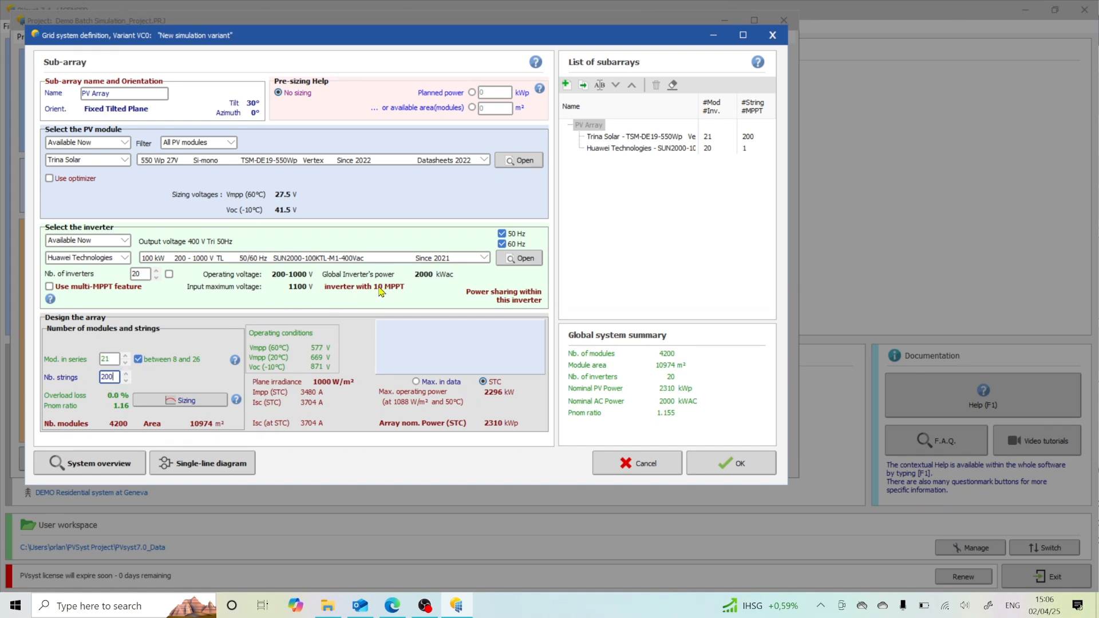
click(140, 275)
click(735, 464)
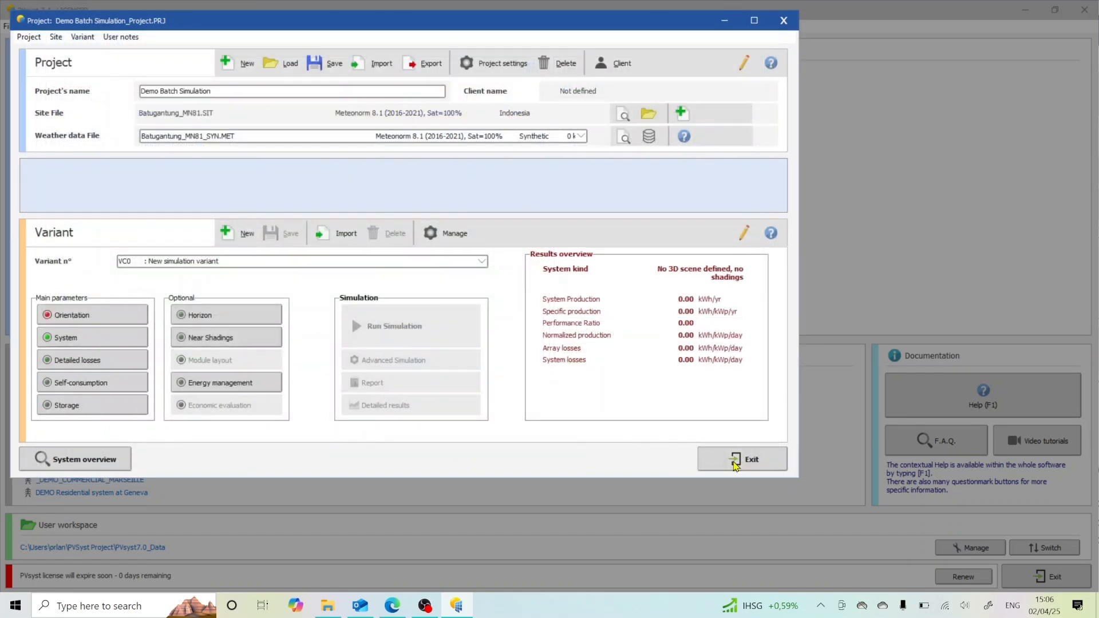
Step: Reopen the system definition, copy the length from the selected PV module's size data, and accept the open dialogs
click(81, 337)
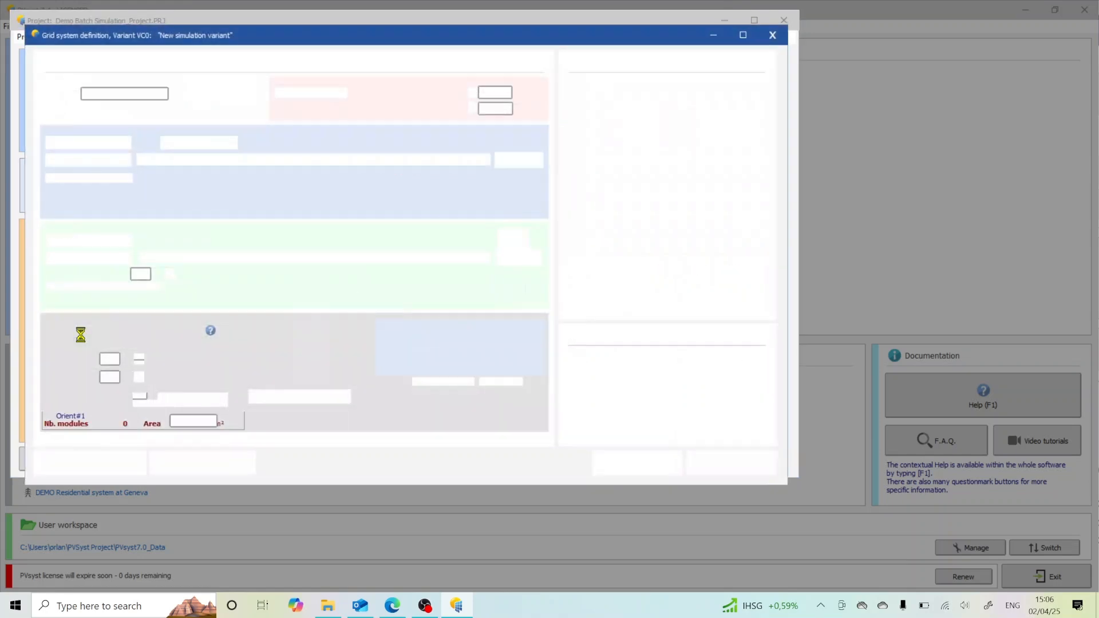
click(517, 163)
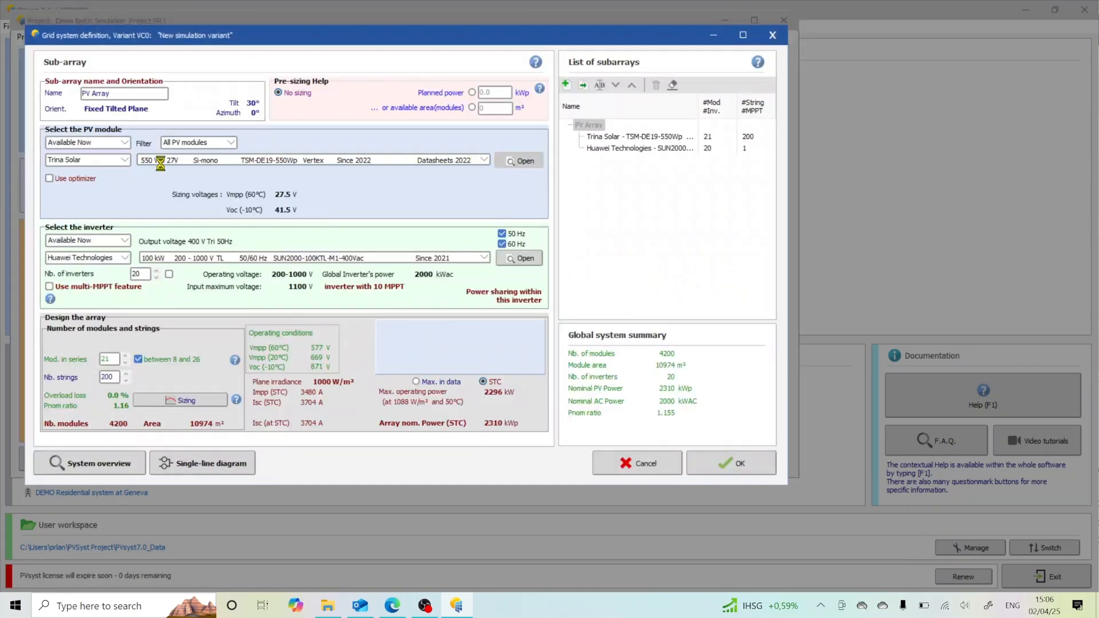
click(123, 70)
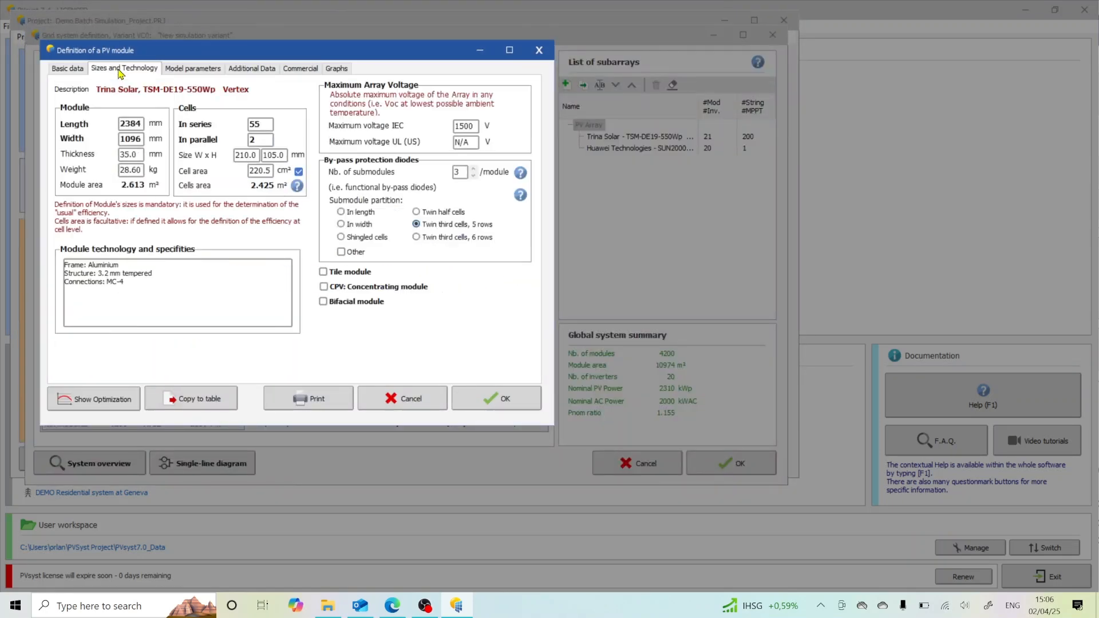
click(122, 124)
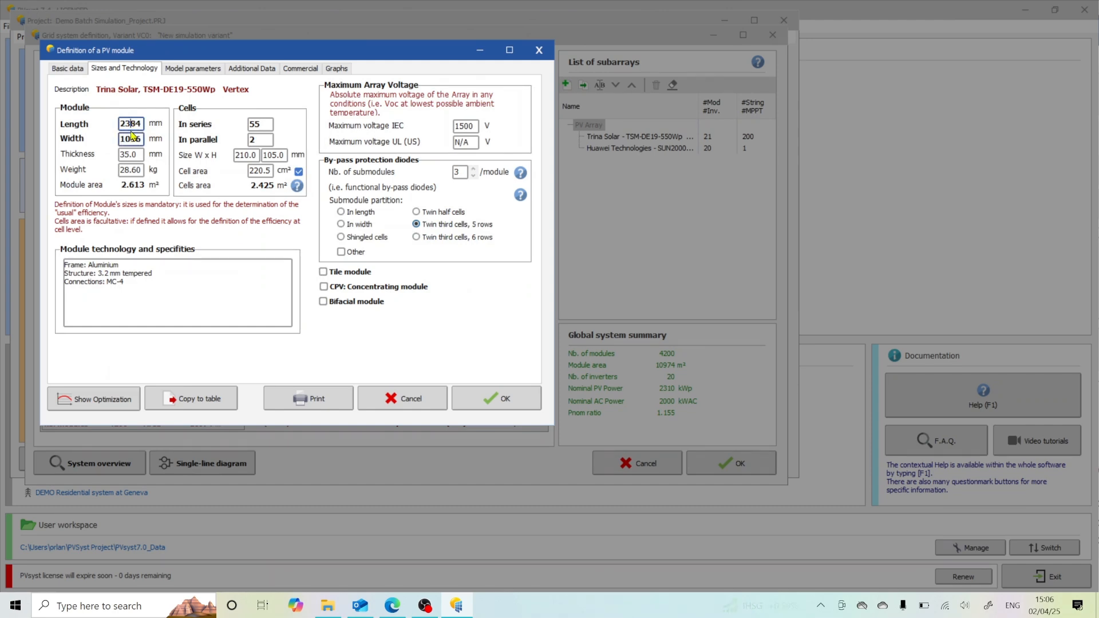
double_click(131, 124)
right_click(132, 125)
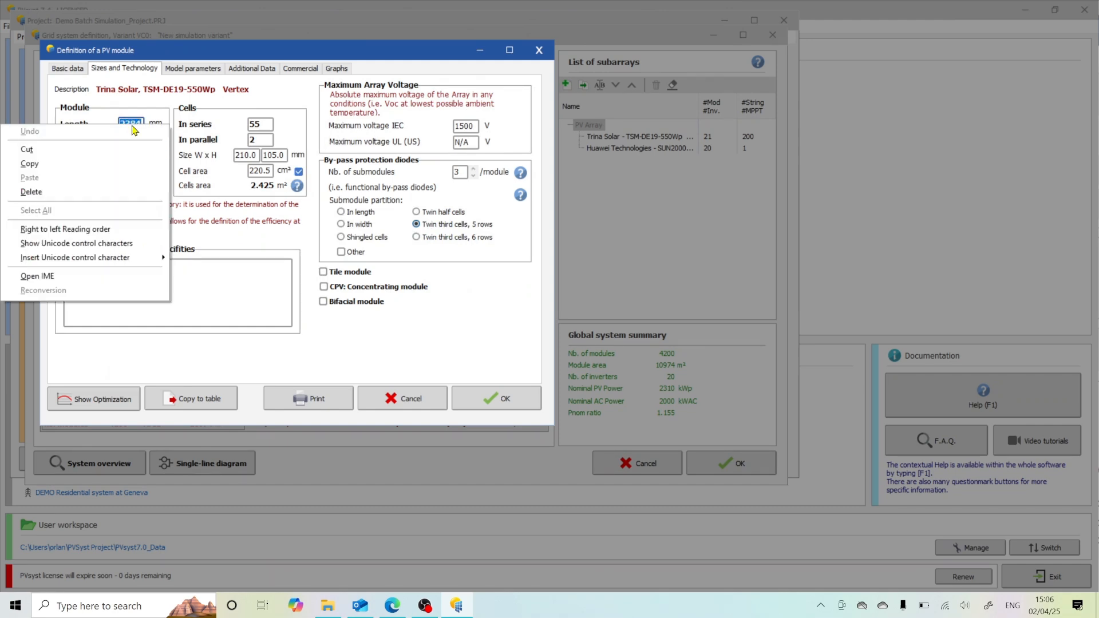
click(89, 162)
click(475, 397)
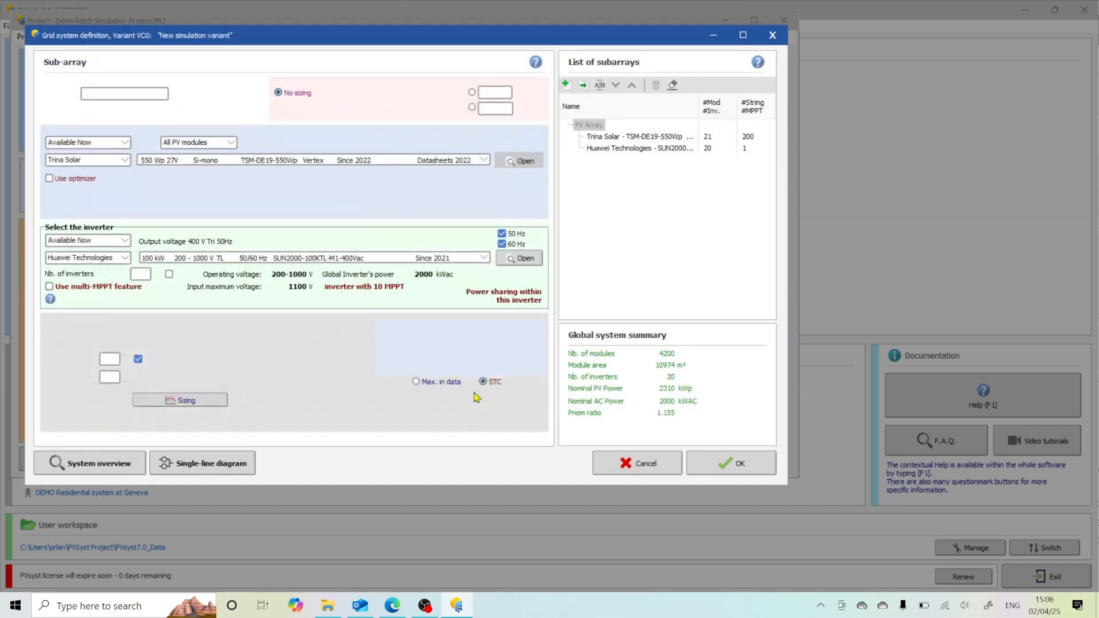
click(732, 462)
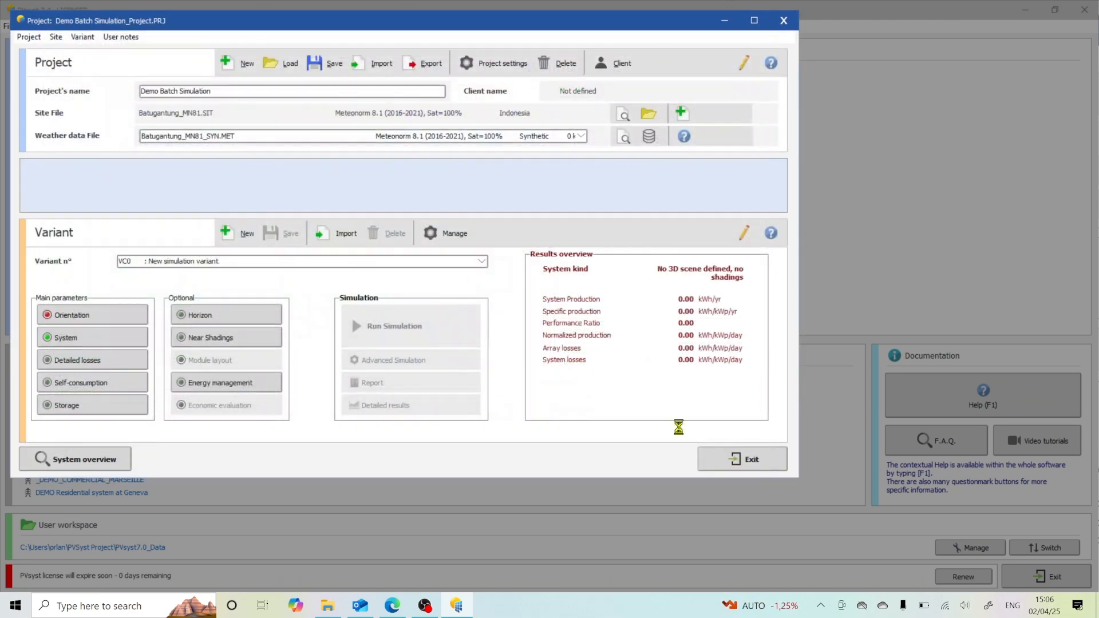
Step: Change the field type of the plane orientation to Unlimited sheds
click(91, 315)
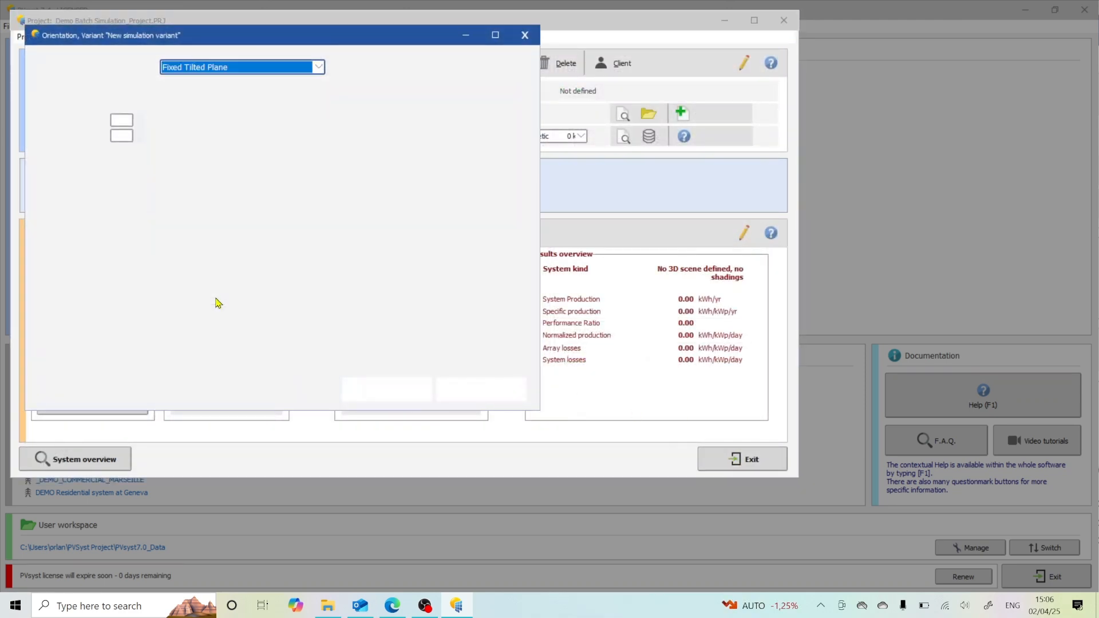
click(320, 67)
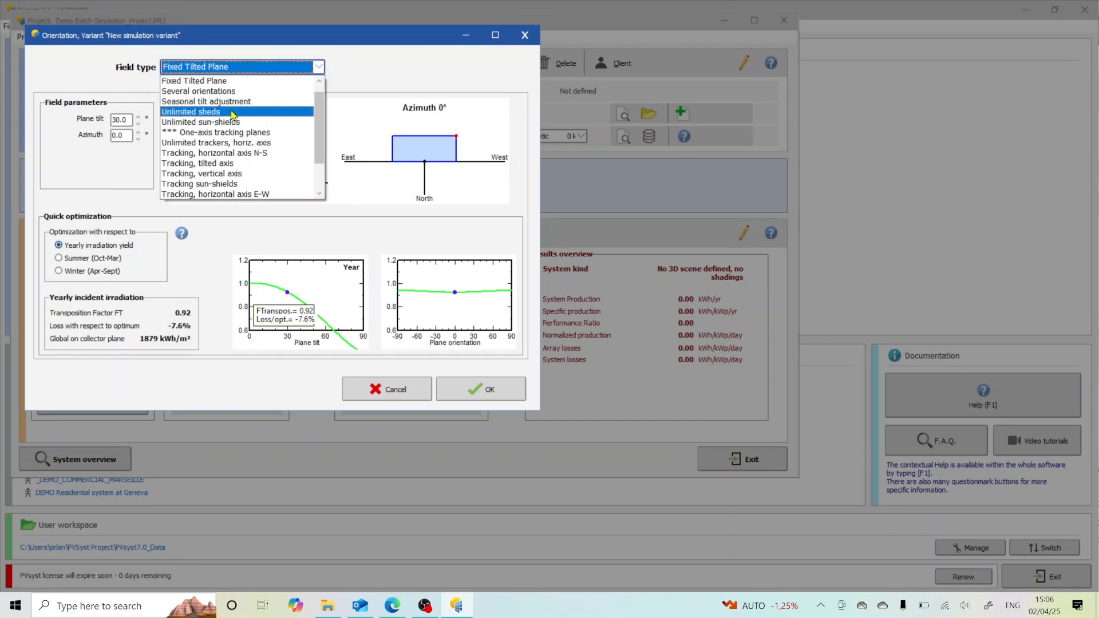
click(201, 113)
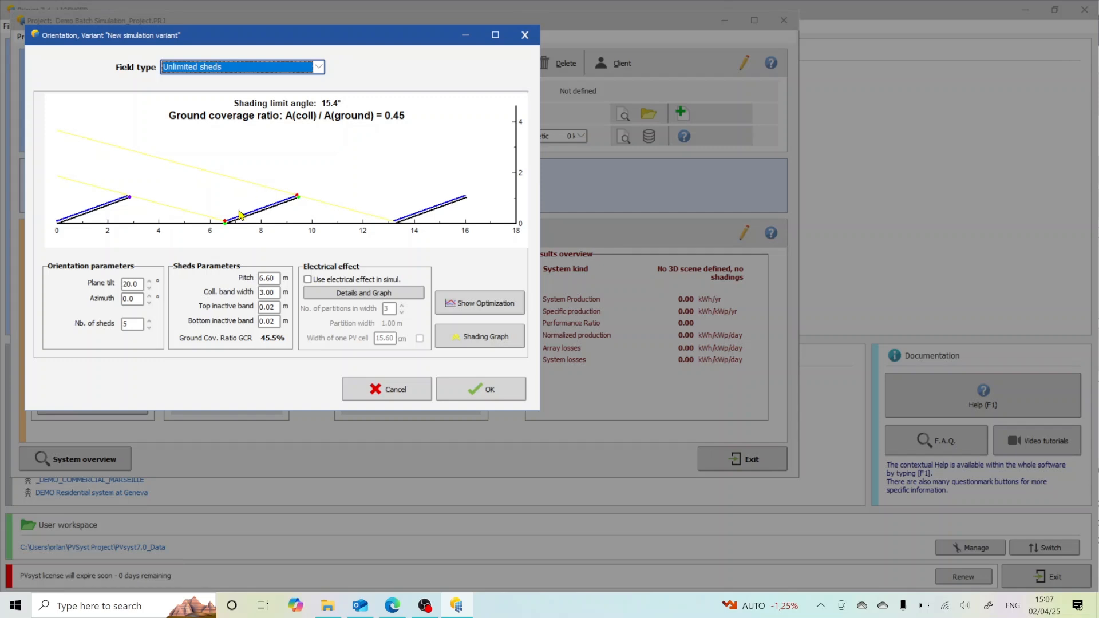
Step: Keep the sheds' pitch at 6.60 m and set the collector band width to 2.38 m
click(138, 284)
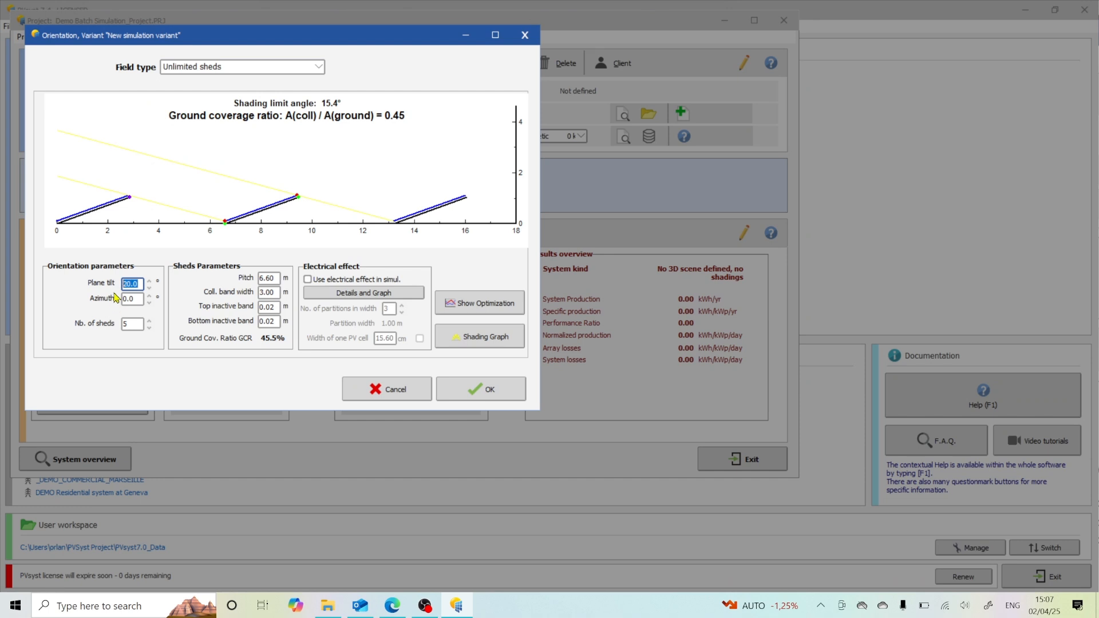
click(268, 279)
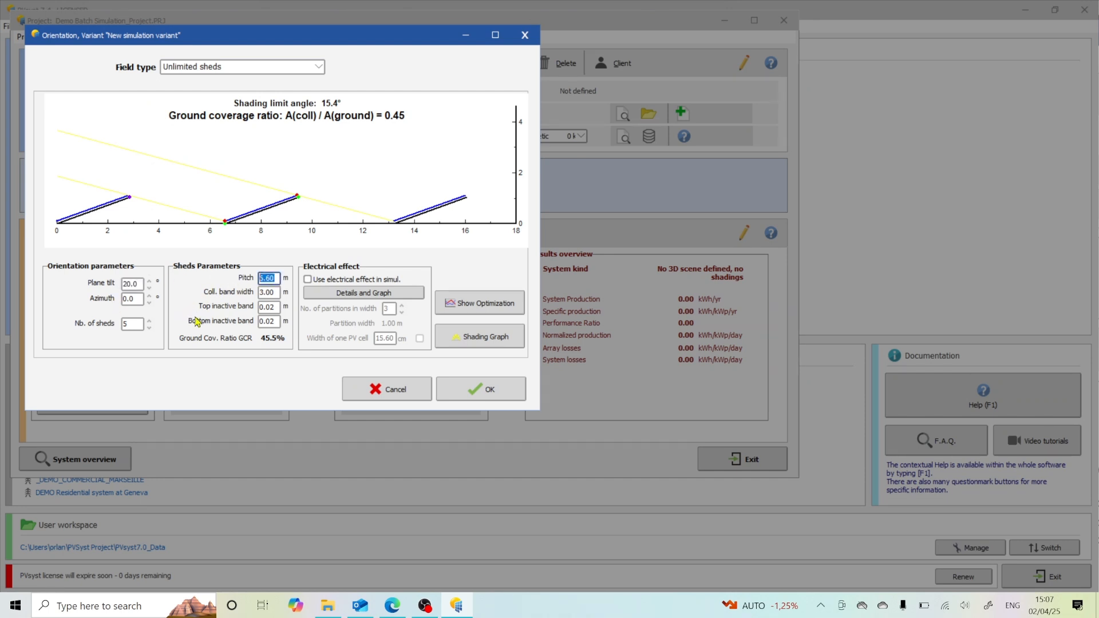
text(6.60)
key(Tab)
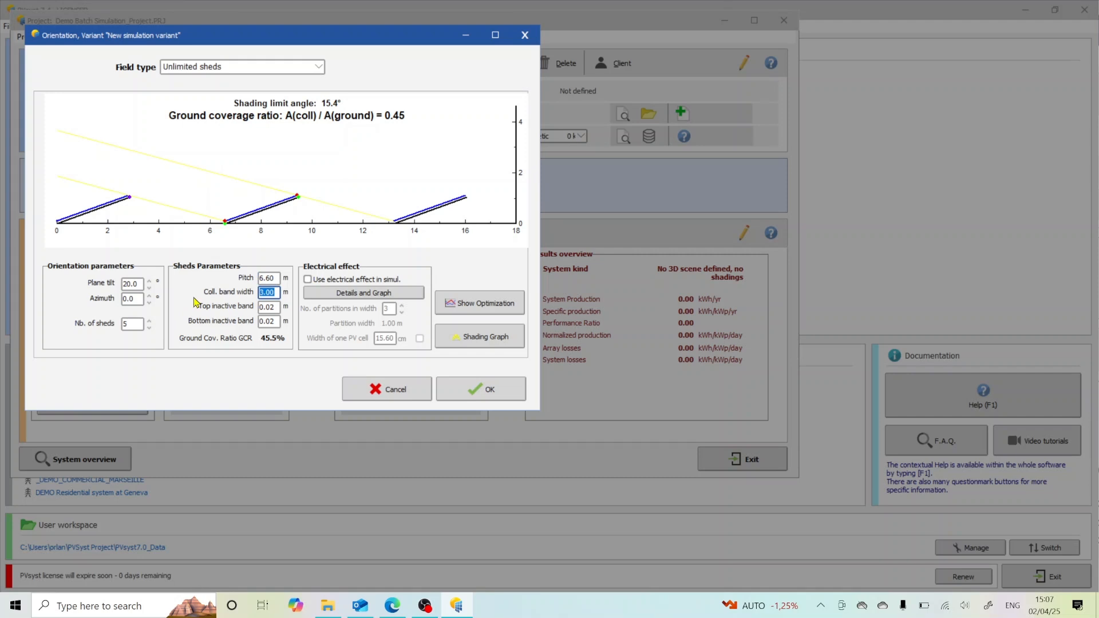
text(2384)
click(262, 308)
click(274, 294)
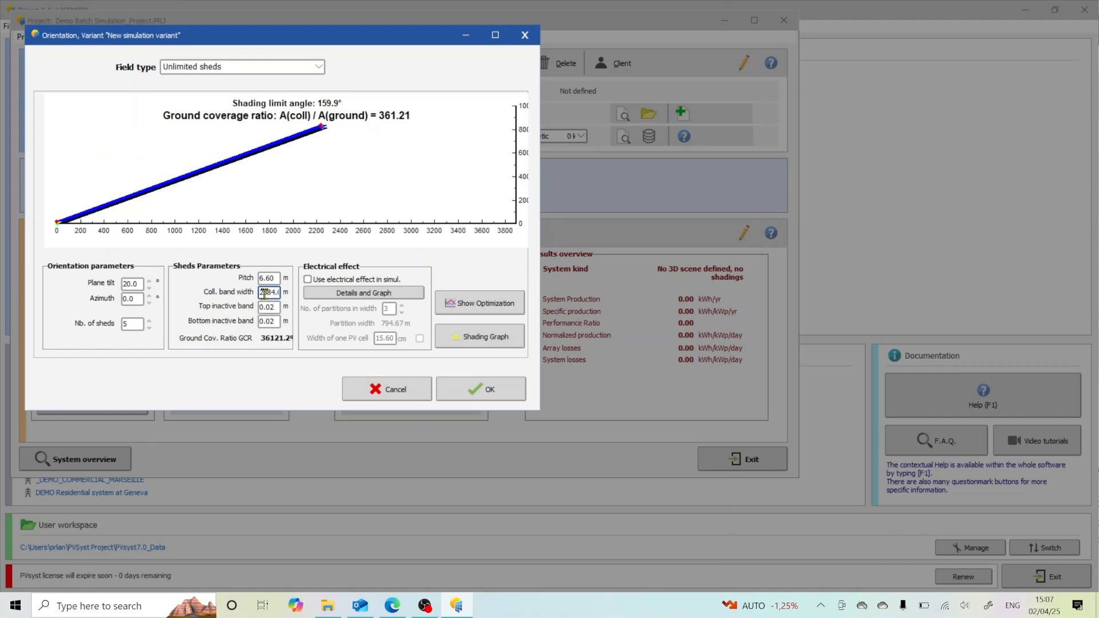
click(263, 293)
text(.)
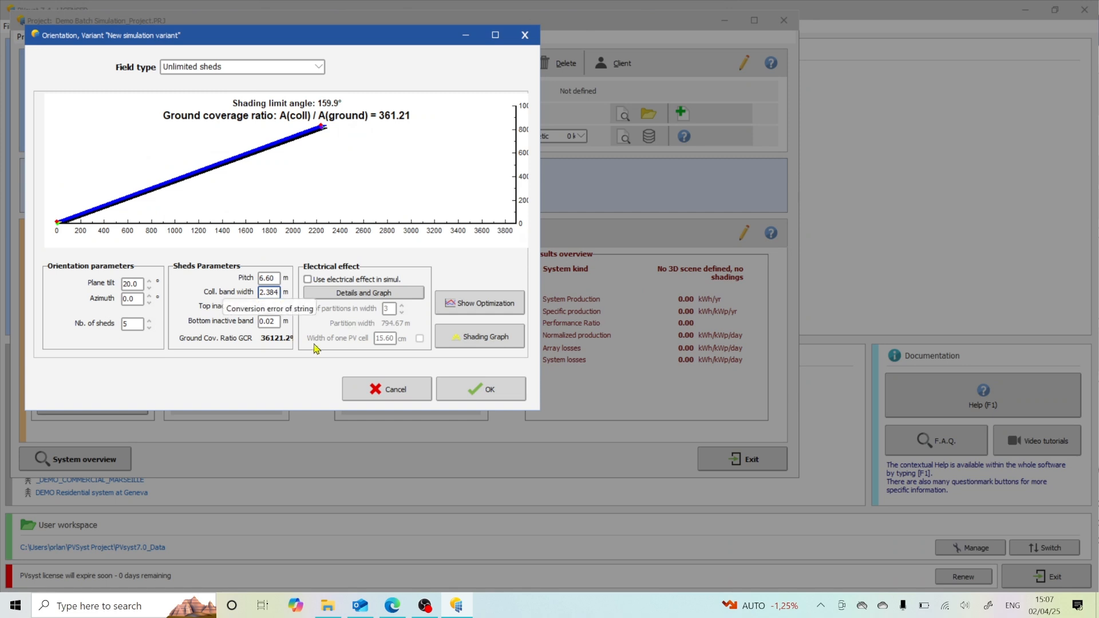
click(263, 376)
click(267, 290)
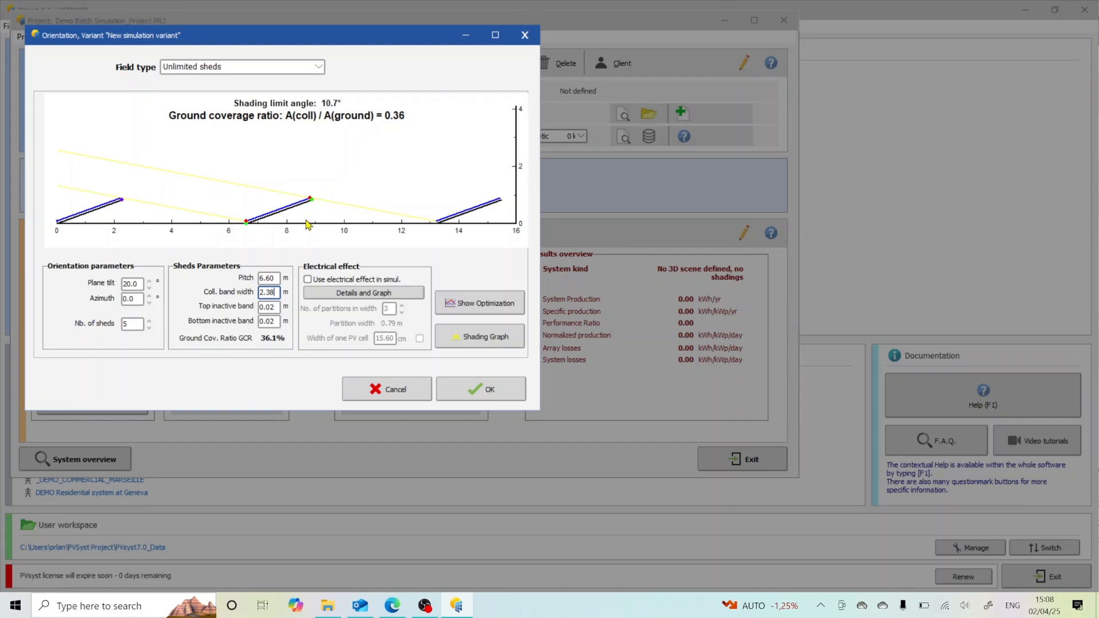
Step: Set the plane tilt to 10° and the sheds' pitch to 5 m, and accept the orientation
click(270, 322)
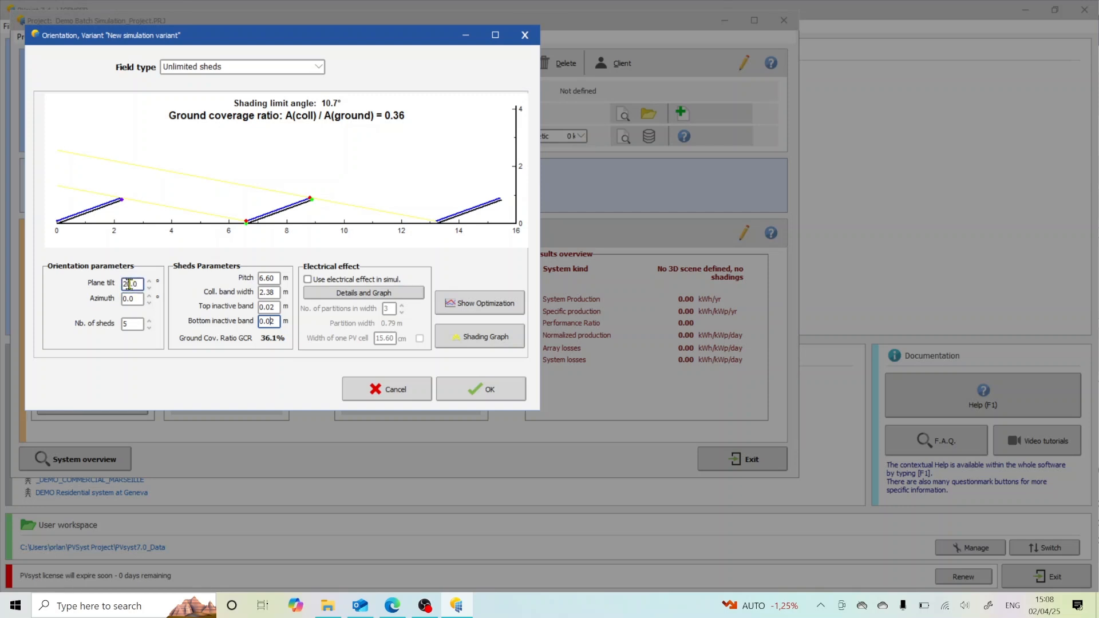
drag(127, 283, 105, 287)
text(1)
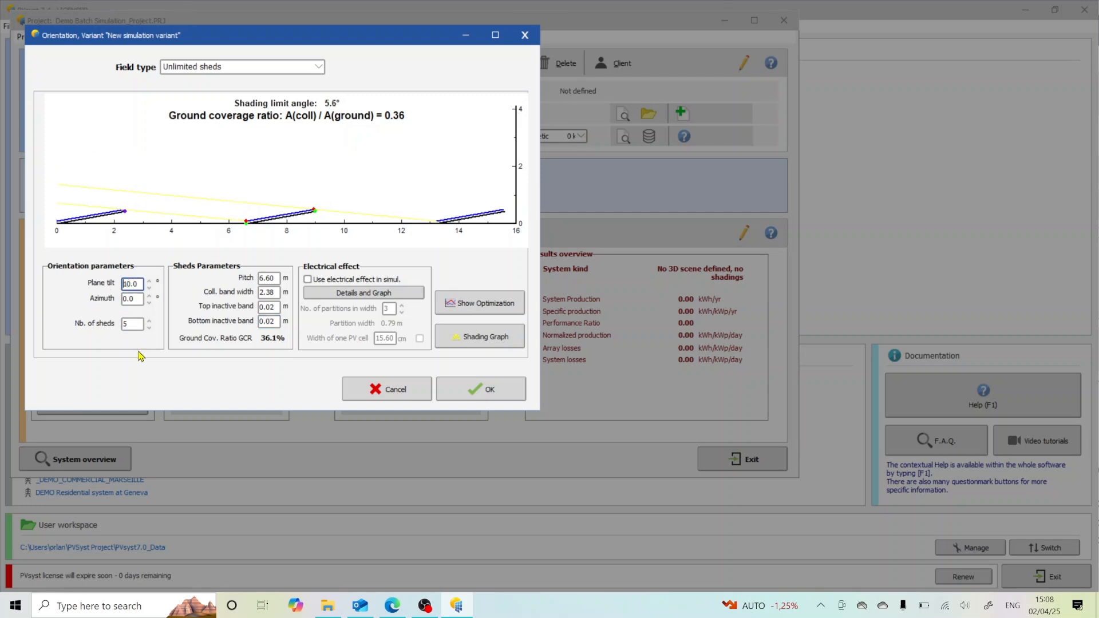
click(270, 279)
double_click(270, 279)
text(5)
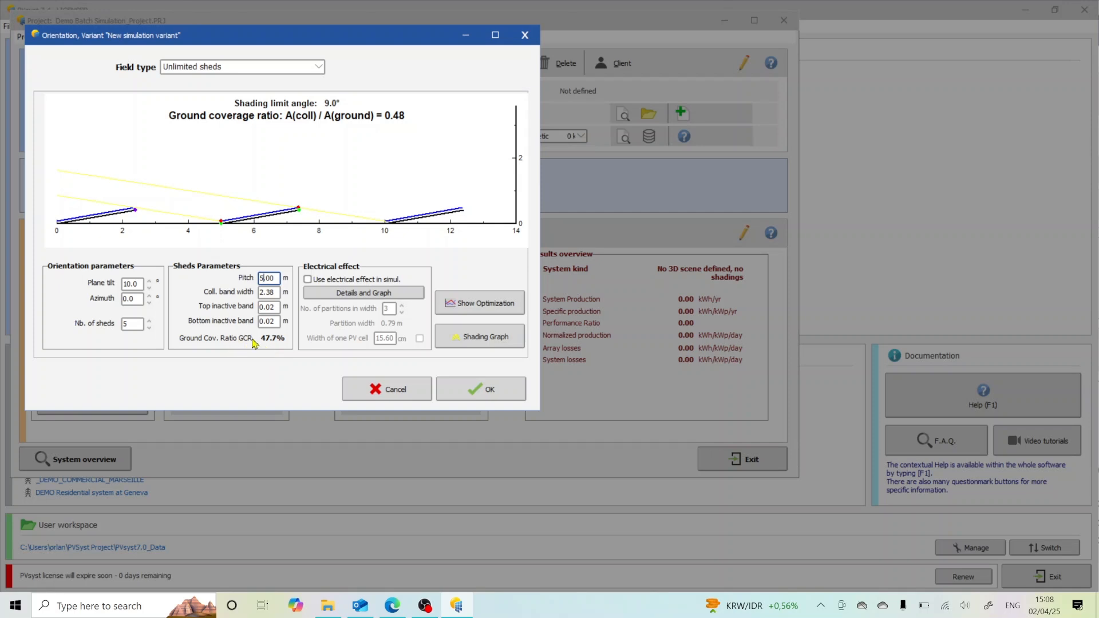
mouse_move(267, 340)
click(486, 390)
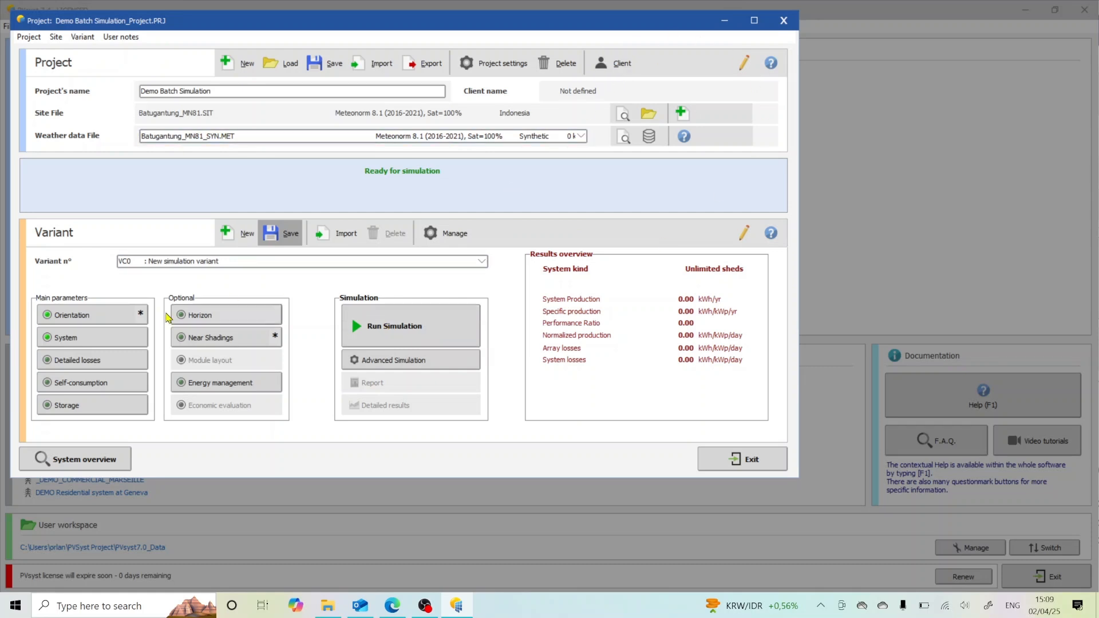
Step: Reopen the orientation settings, set the sheds' pitch to 6 m, and accept the change
click(96, 317)
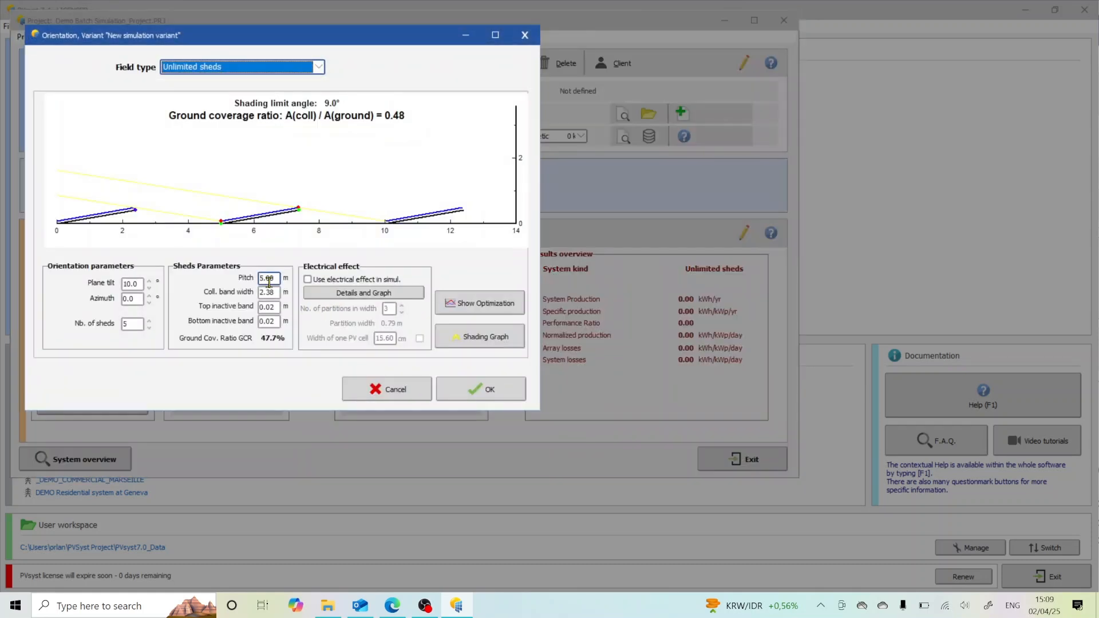
text(6)
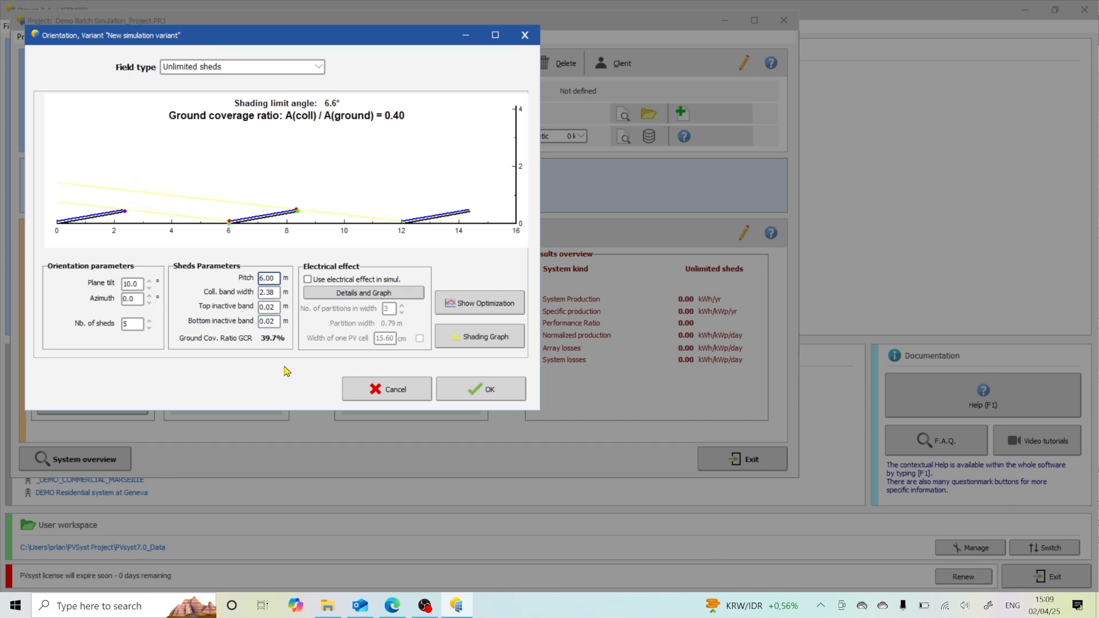
click(444, 389)
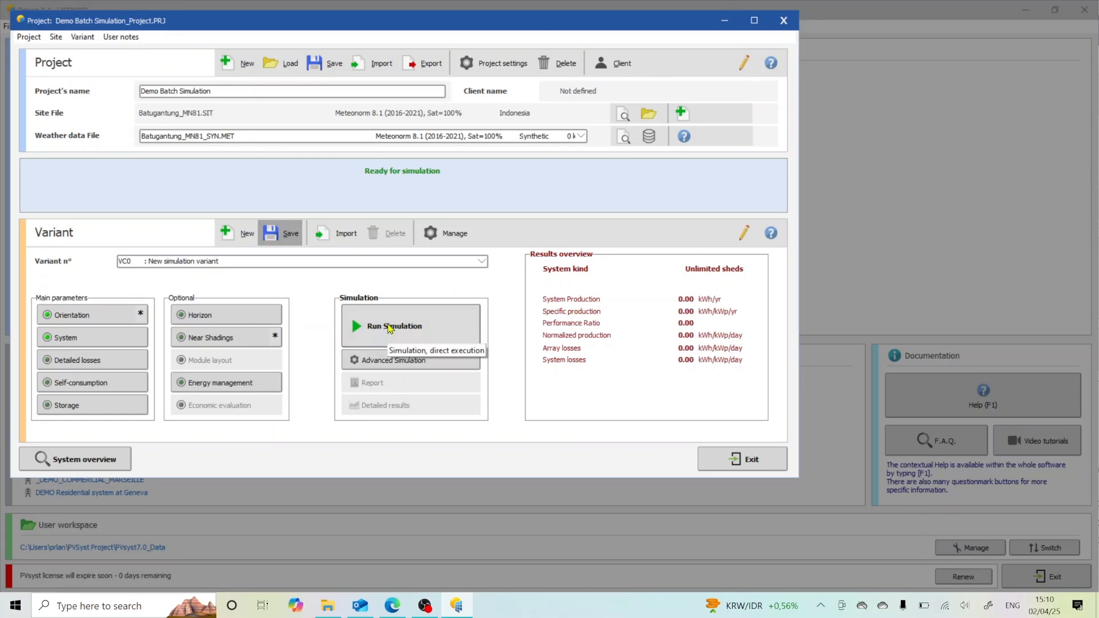
Step: Open the variant's batch simulation definitions from the advanced simulation and review the batch CSV file and simulation parameter settings
click(352, 366)
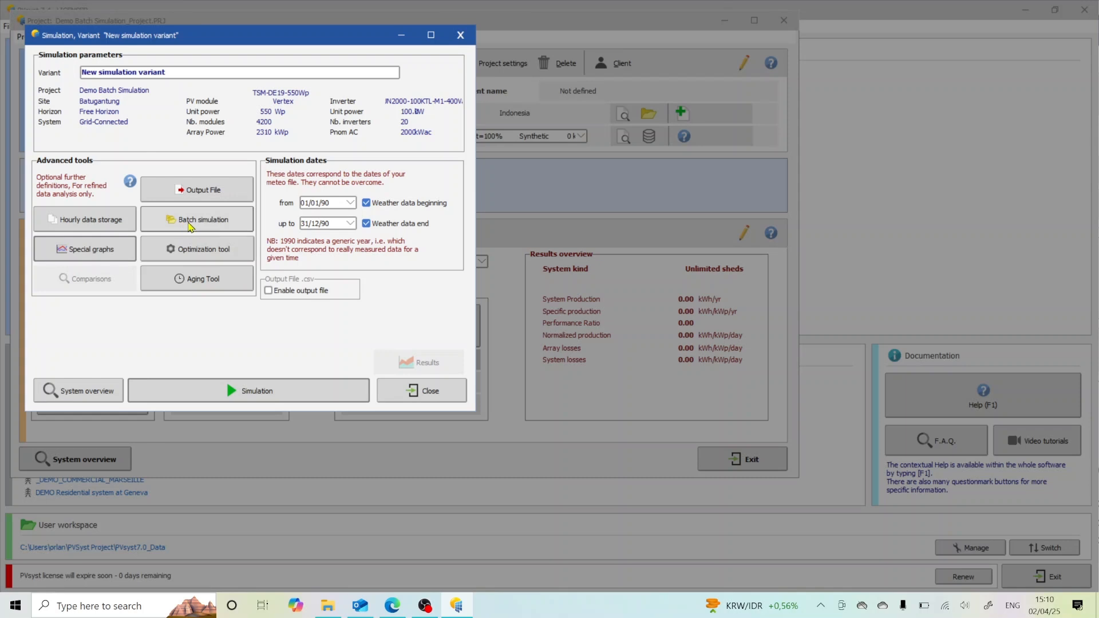
click(191, 227)
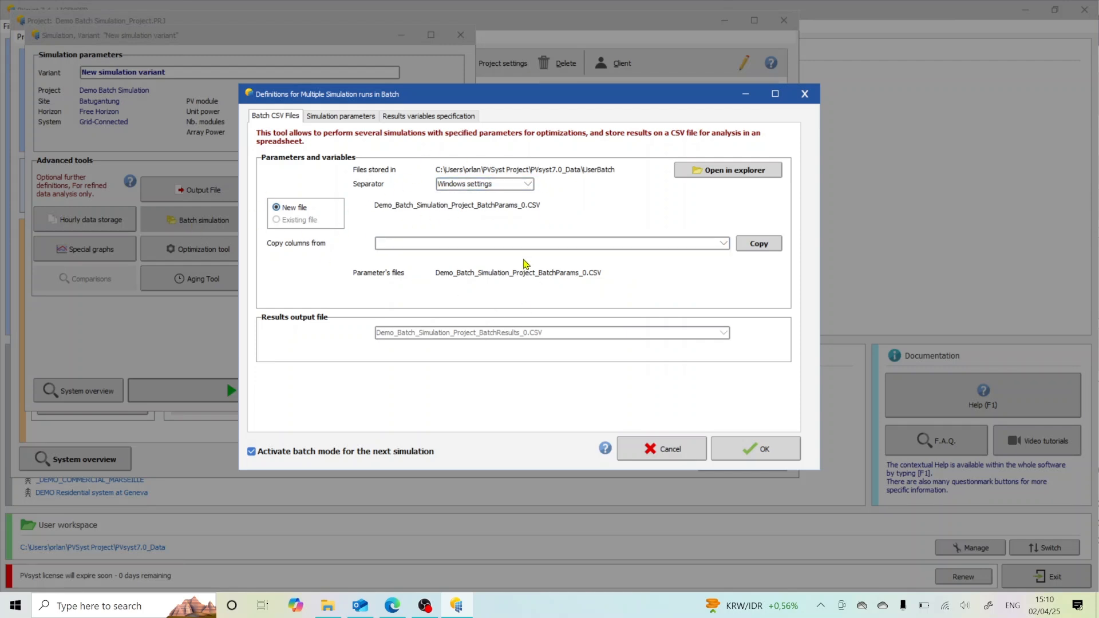
click(342, 120)
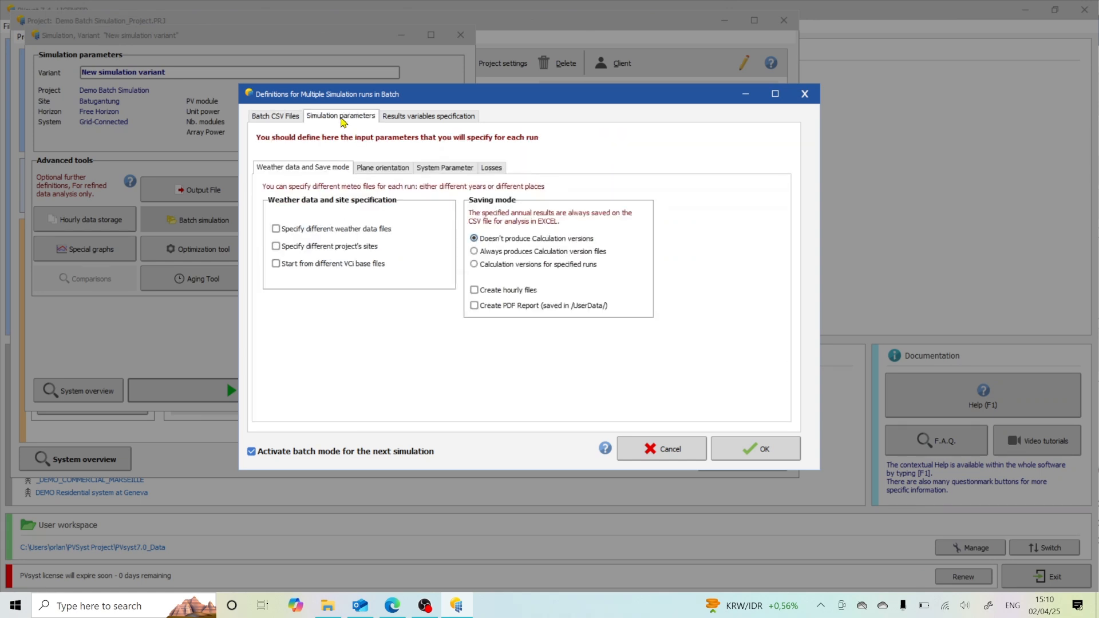
click(280, 117)
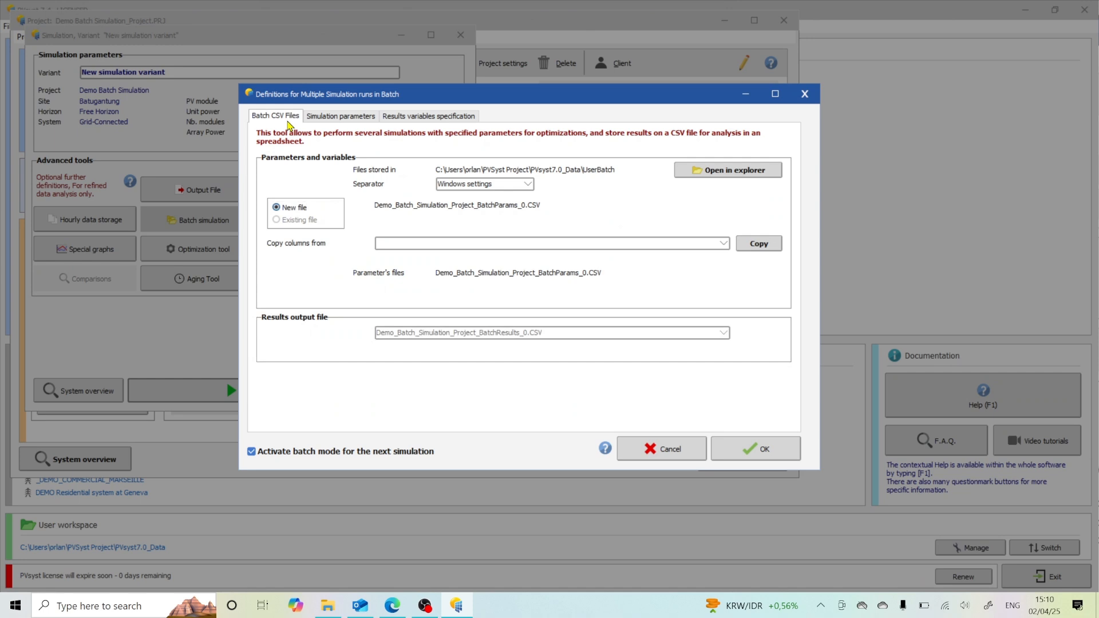
click(344, 117)
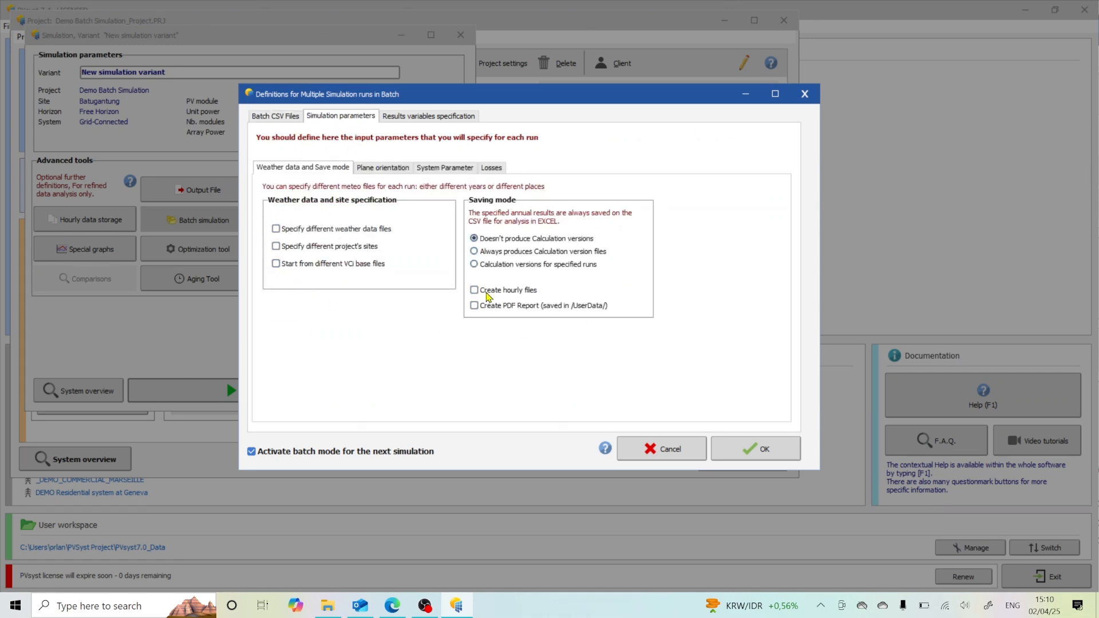
Step: Select Pitch between rows as the only plane orientation parameter varied in the batch runs
click(374, 169)
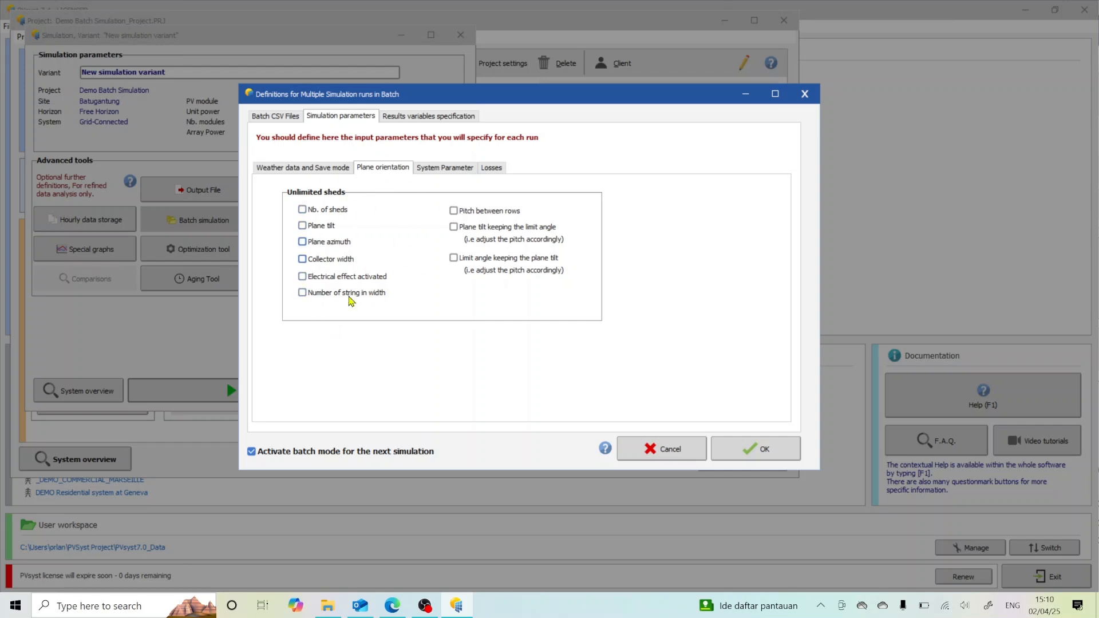
click(303, 226)
click(455, 211)
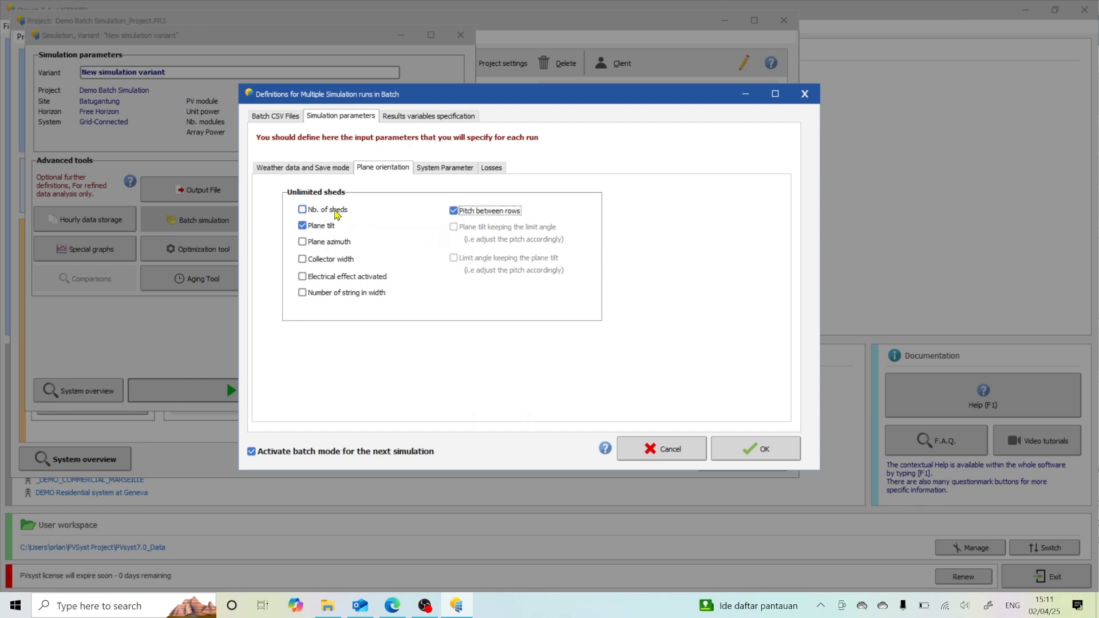
click(301, 211)
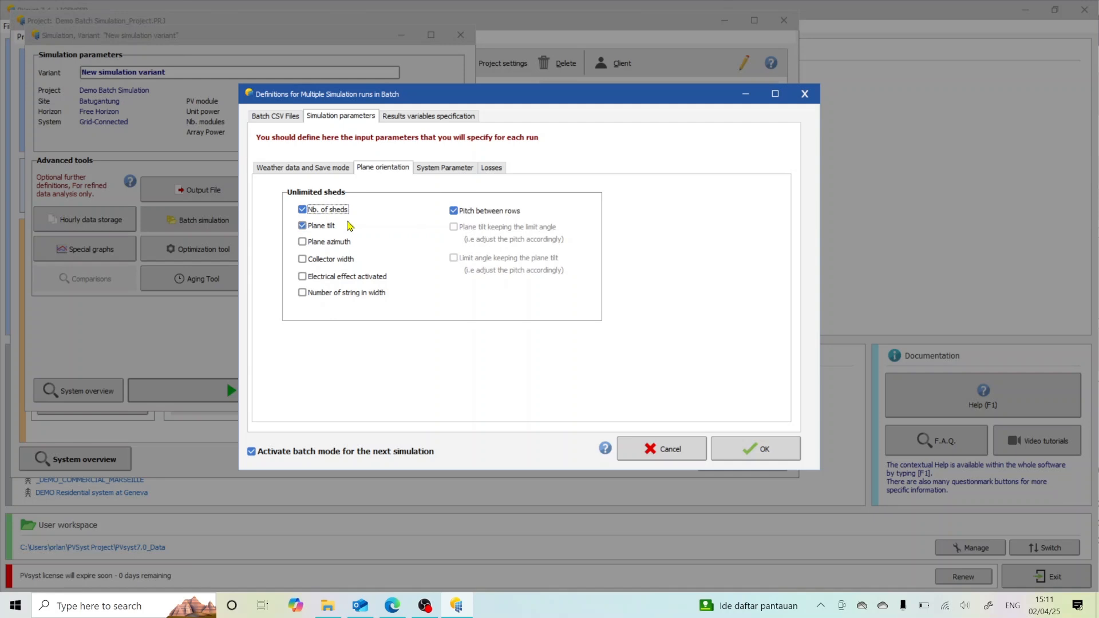
click(302, 210)
click(301, 226)
Step: Examine the system and loss parameters, and check the selected system variables for the batch results
click(460, 169)
click(492, 167)
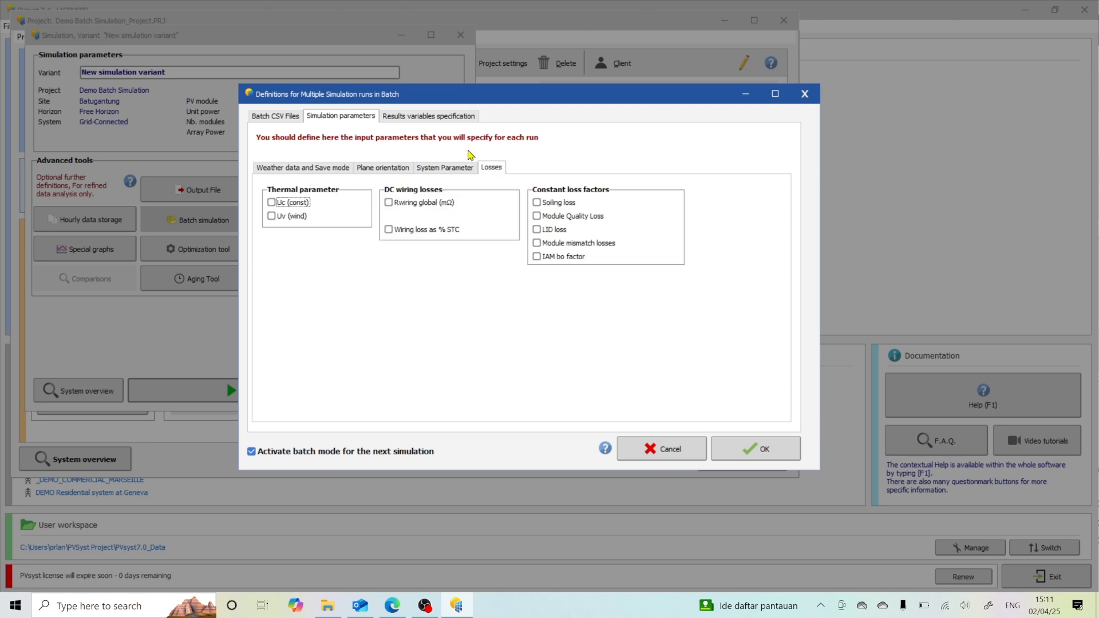
click(448, 117)
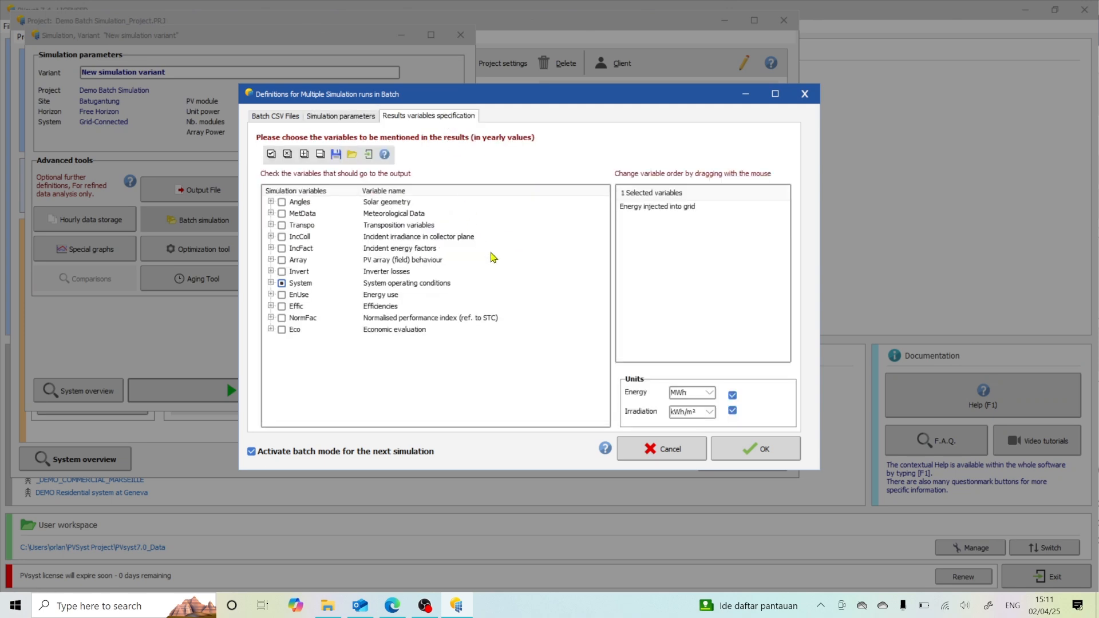
click(271, 283)
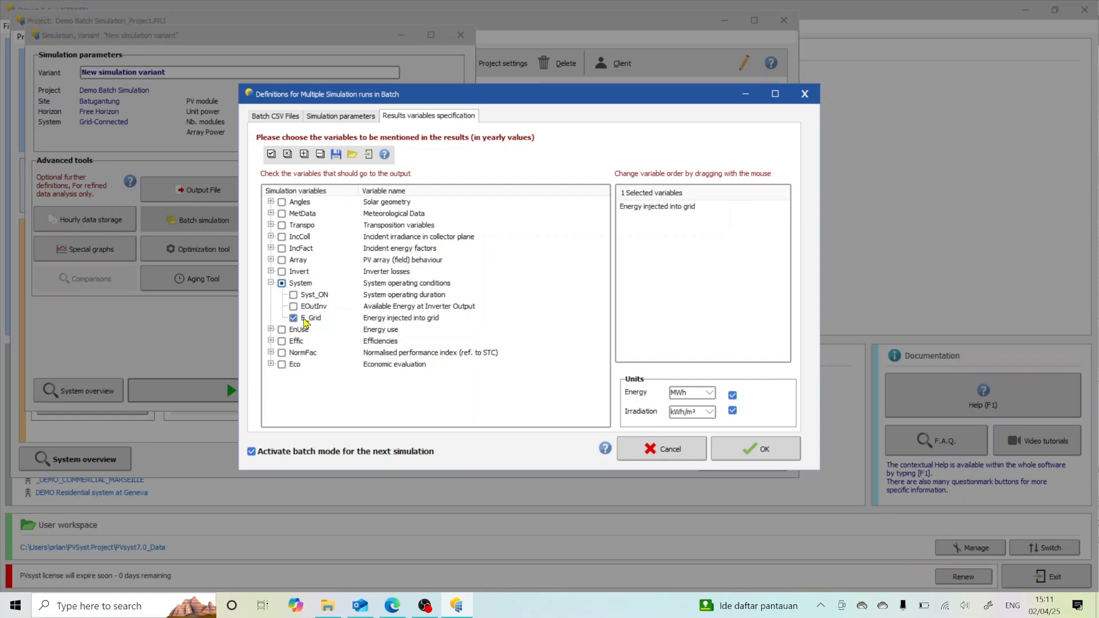
Step: Accept the batch definitions and open the parameter file Demo_Batch_Simulation_Project_BatchParams_0.CSV in Excel
click(738, 455)
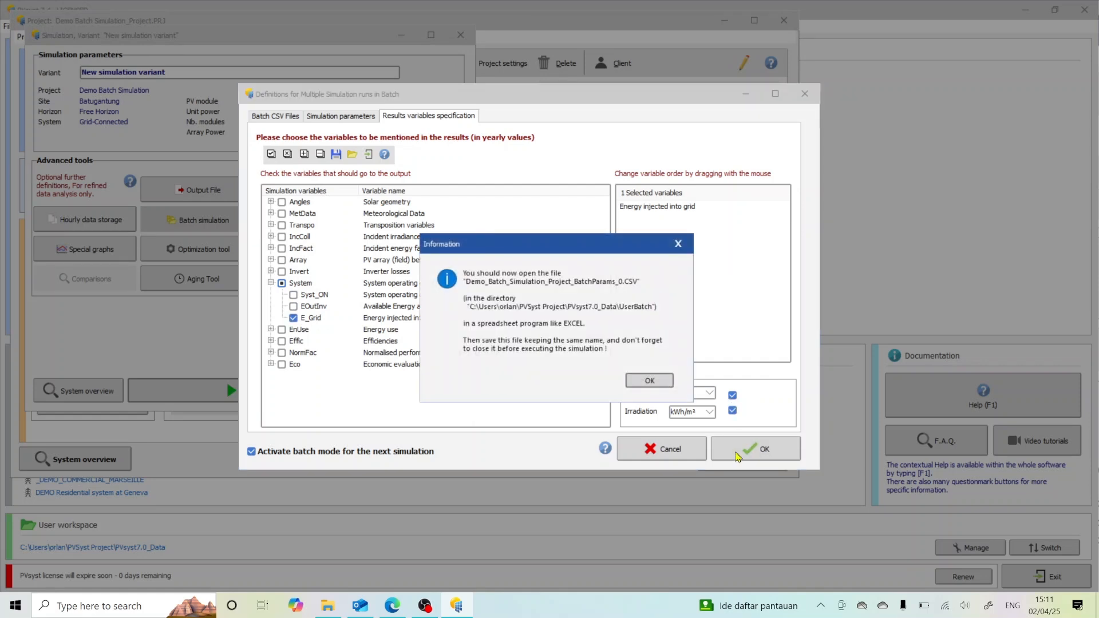
click(652, 381)
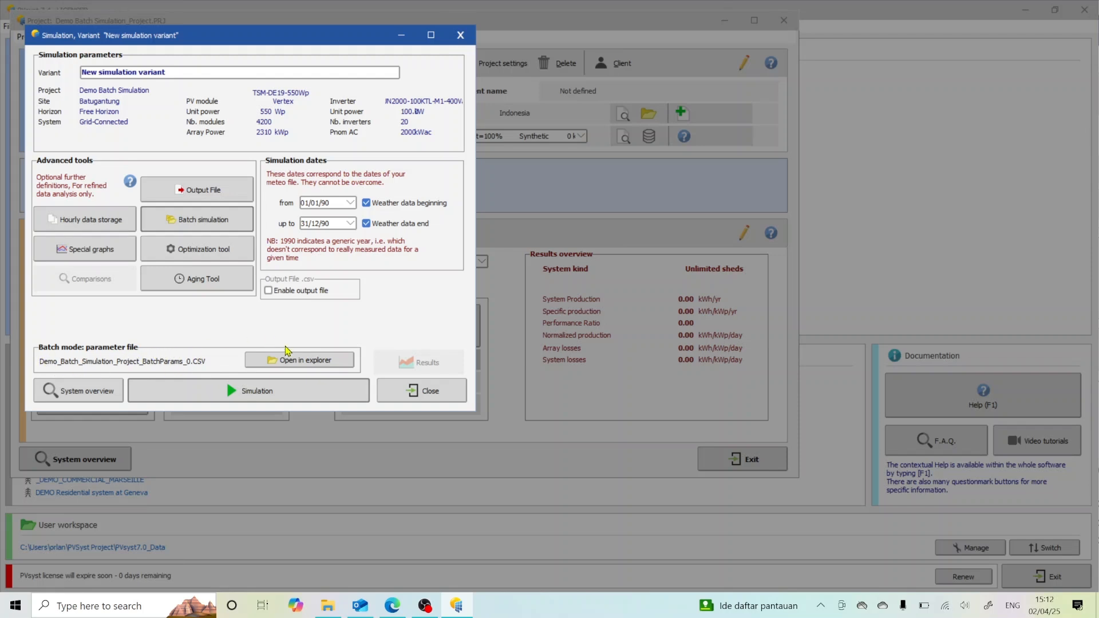
click(294, 364)
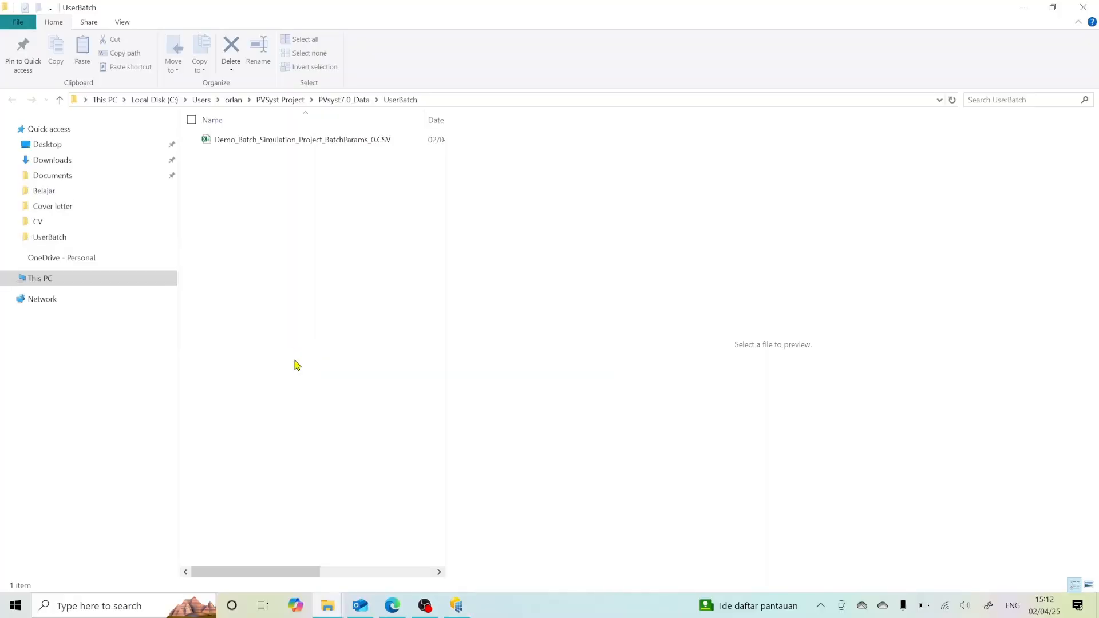
click(304, 142)
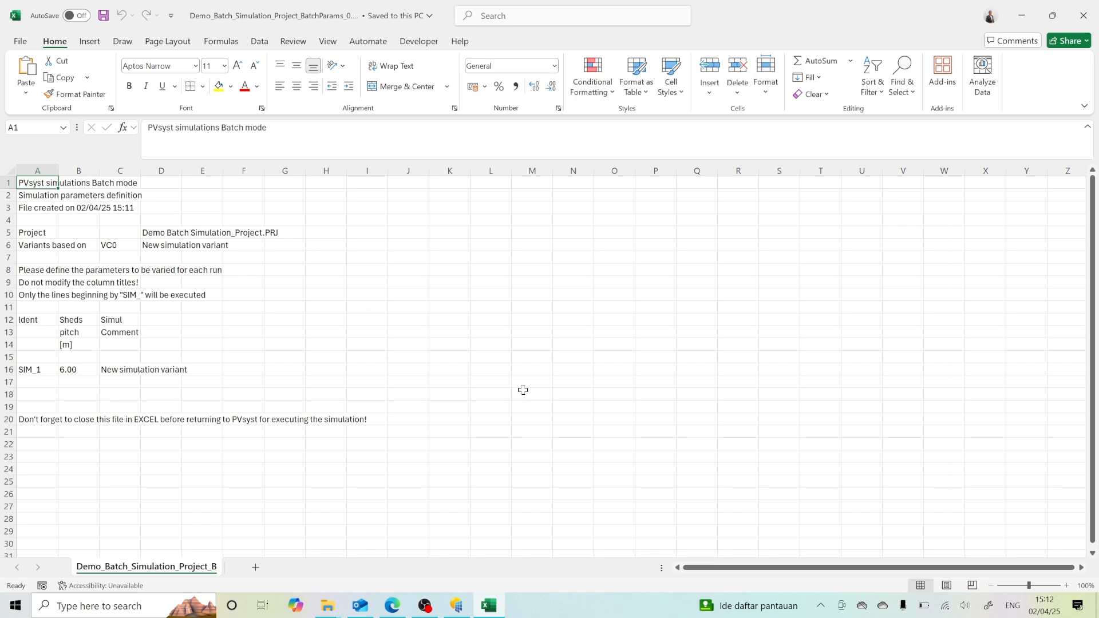
Step: Delete the reminder in row 20 and fill the run identifiers down from SIM_1 to SIM_10 in A16:A25
scroll(522, 389, down, 2)
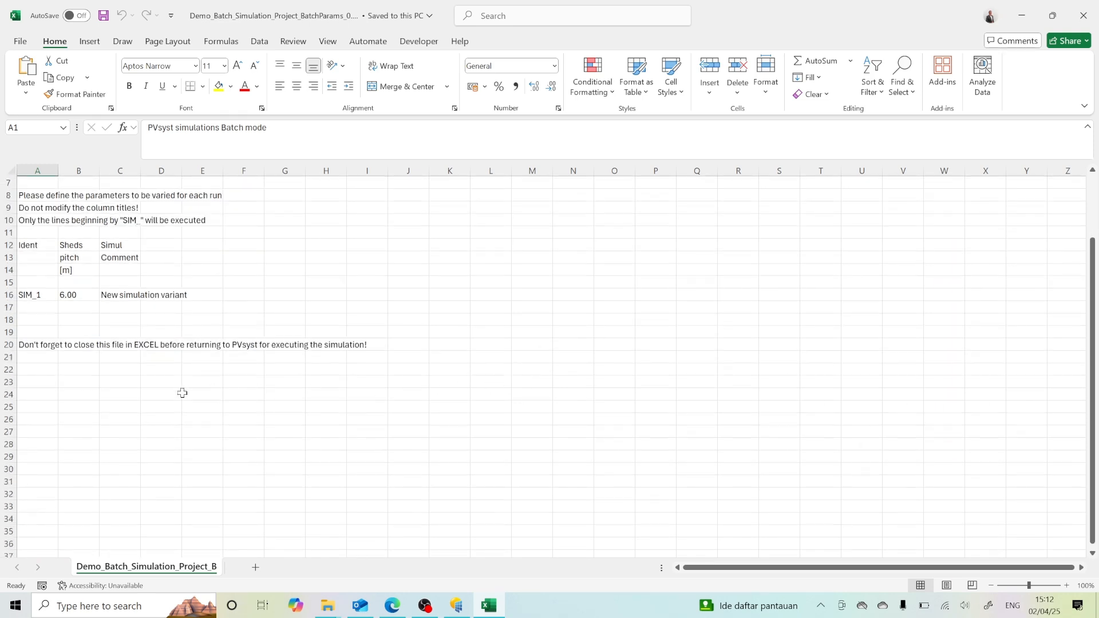
right_click(8, 345)
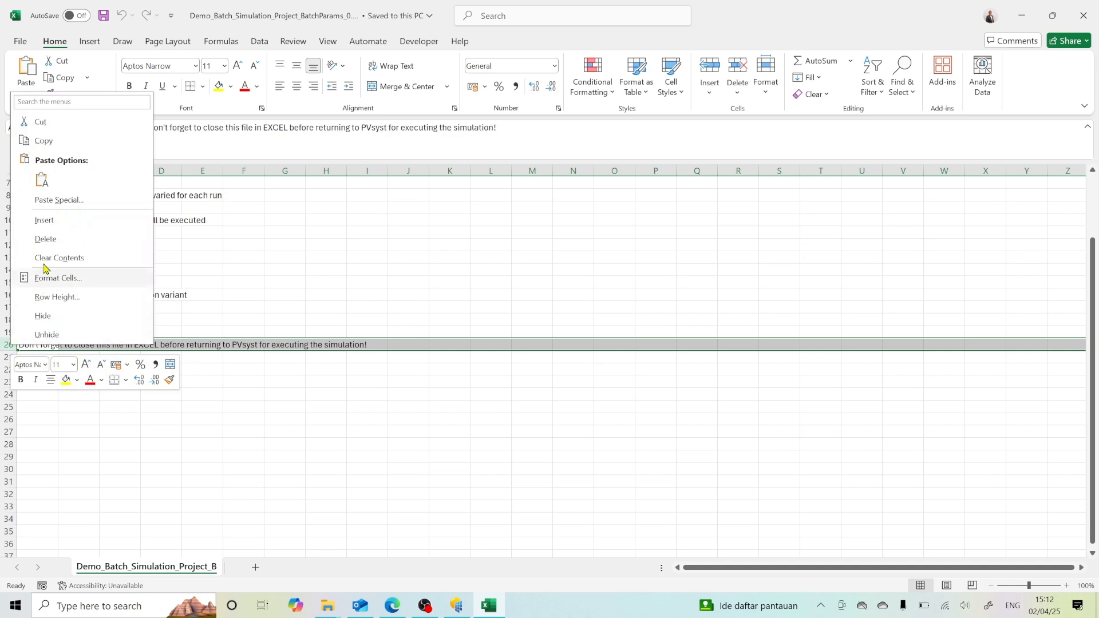
key(Escape)
click(39, 296)
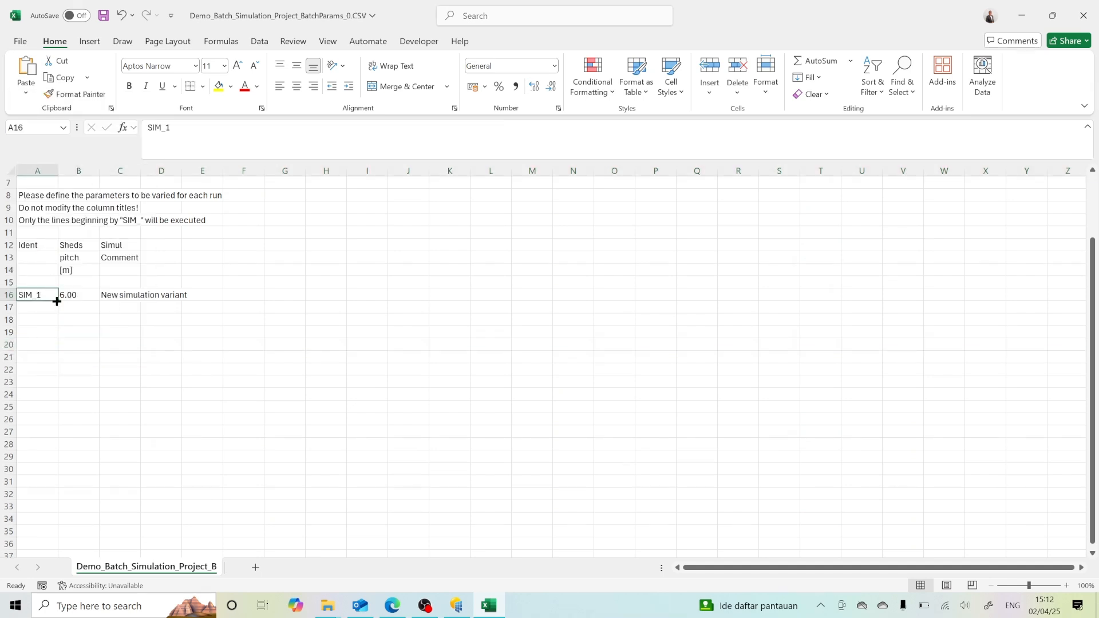
drag(57, 300, 42, 412)
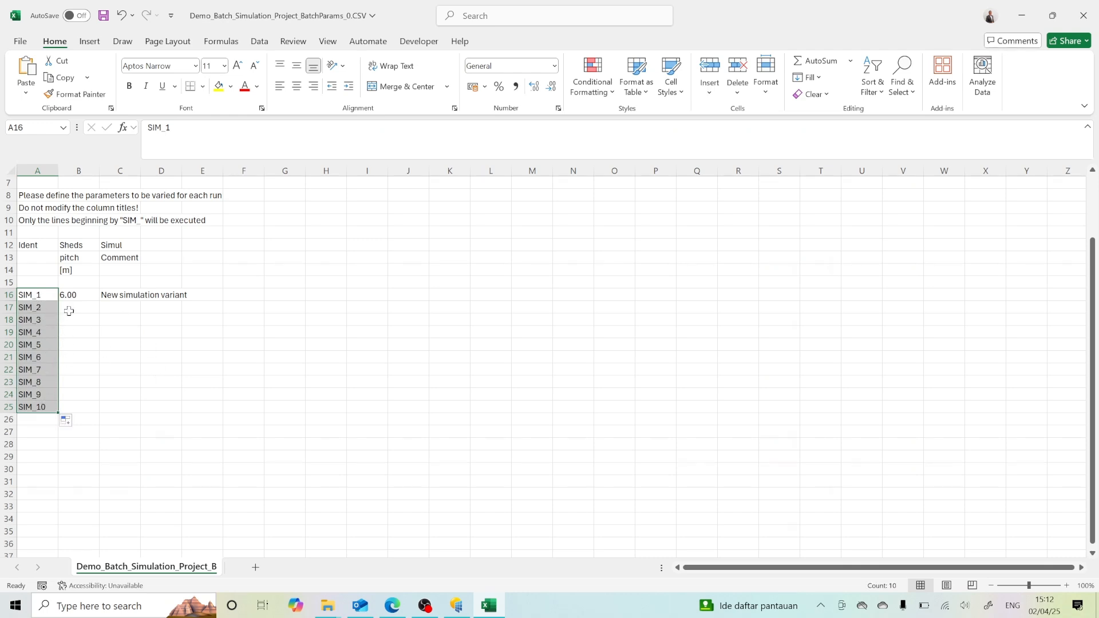
Step: Enter sheds pitch values from 3 to 7.5 m in 0.5 m increments for SIM_1 to SIM_10 in B16:B25
click(79, 296)
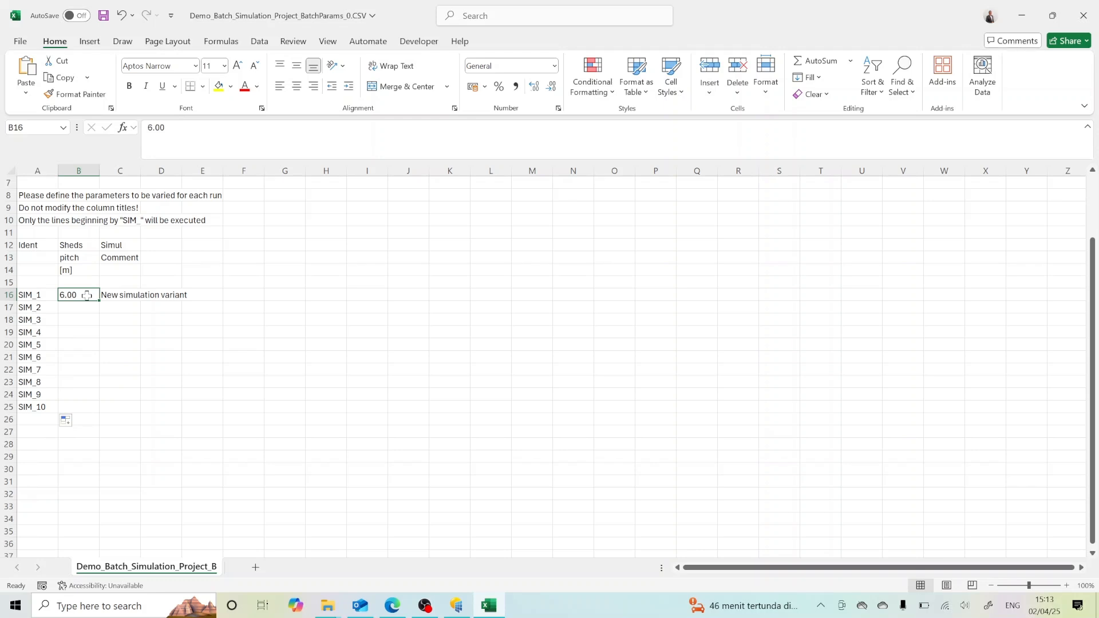
text(3)
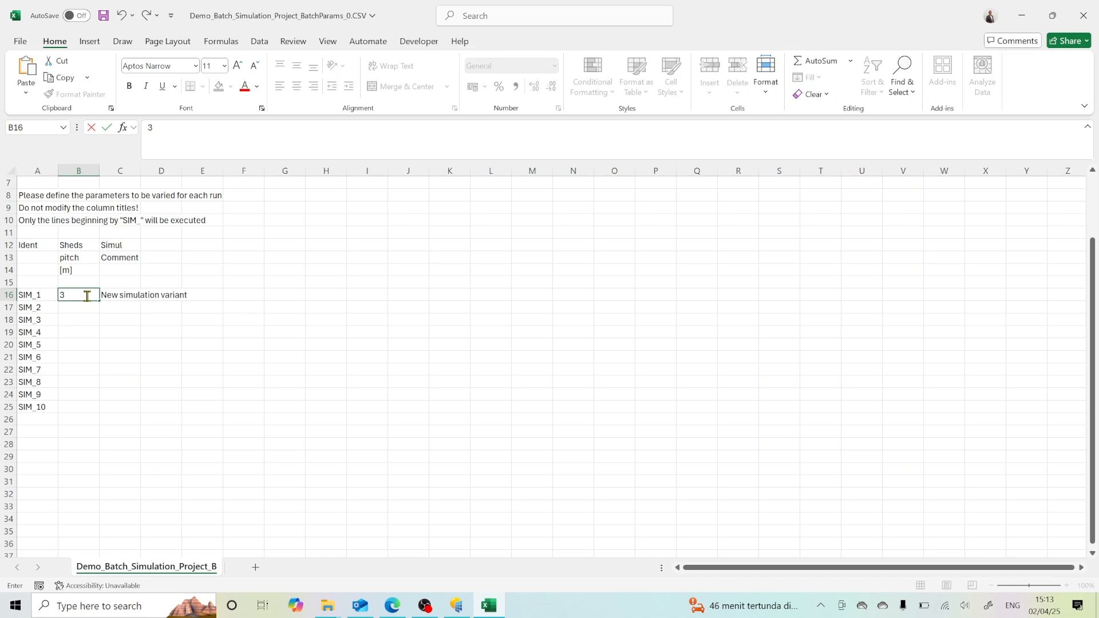
click(84, 309)
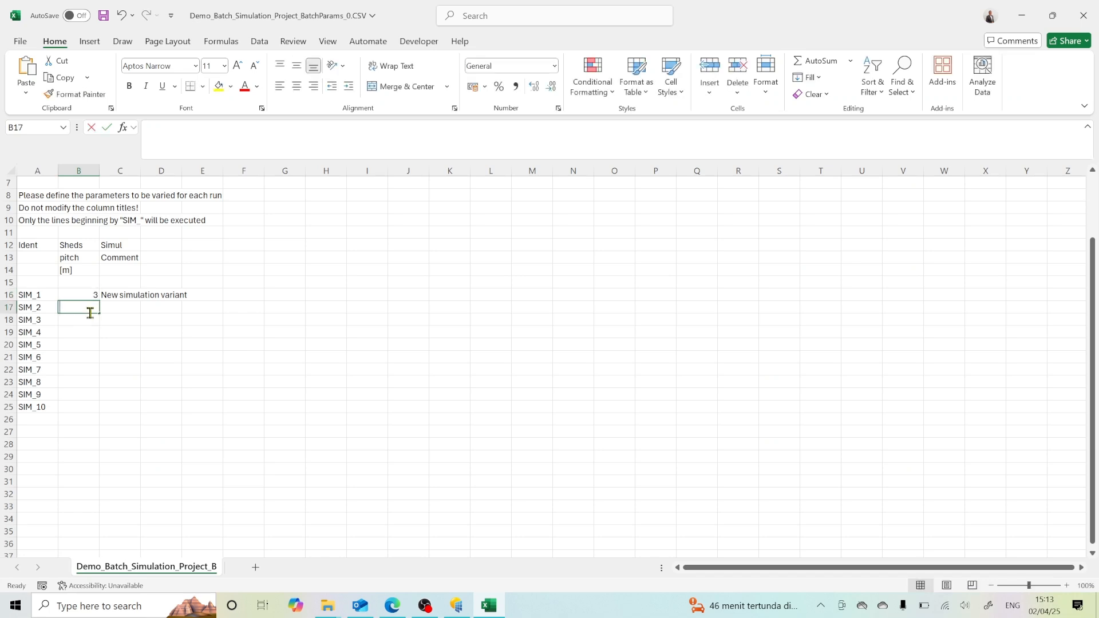
text(3.5)
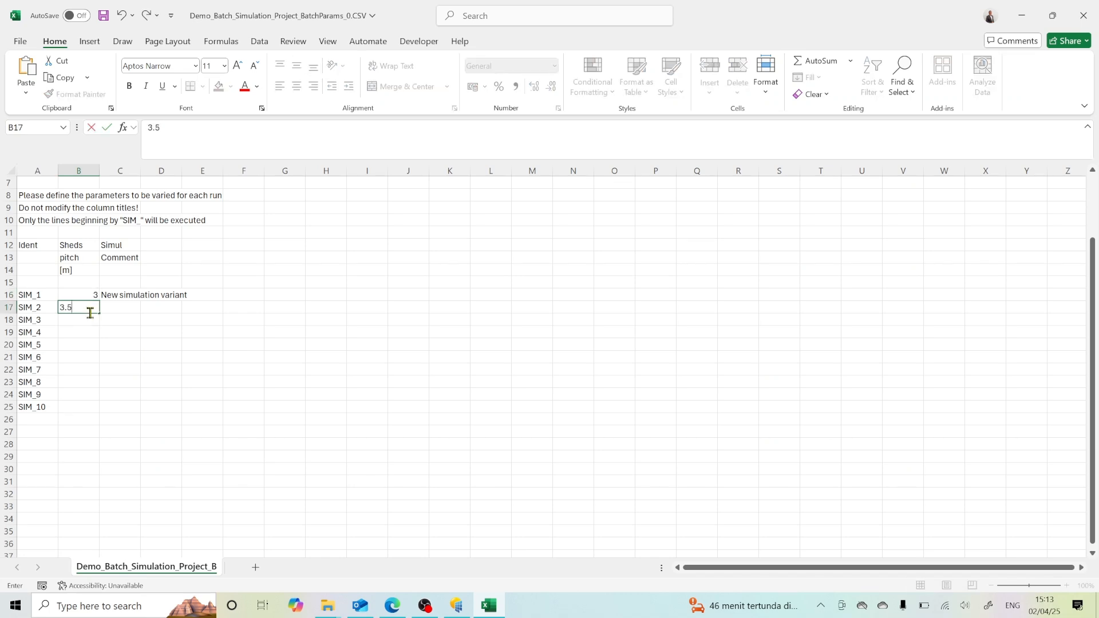
key(Return)
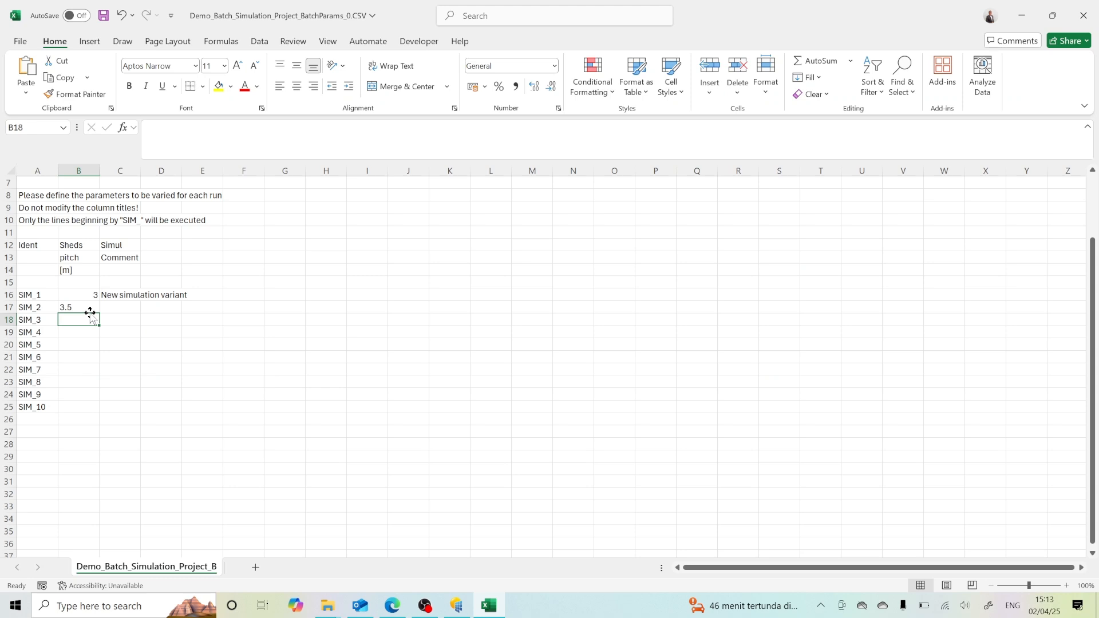
text(4)
key(Return)
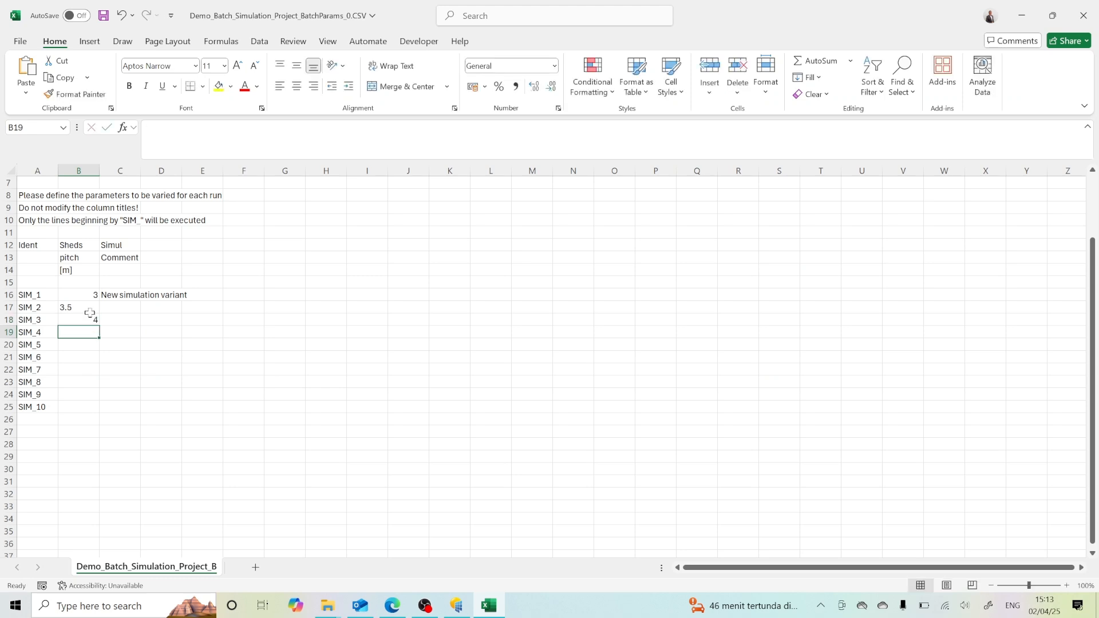
text(4.5)
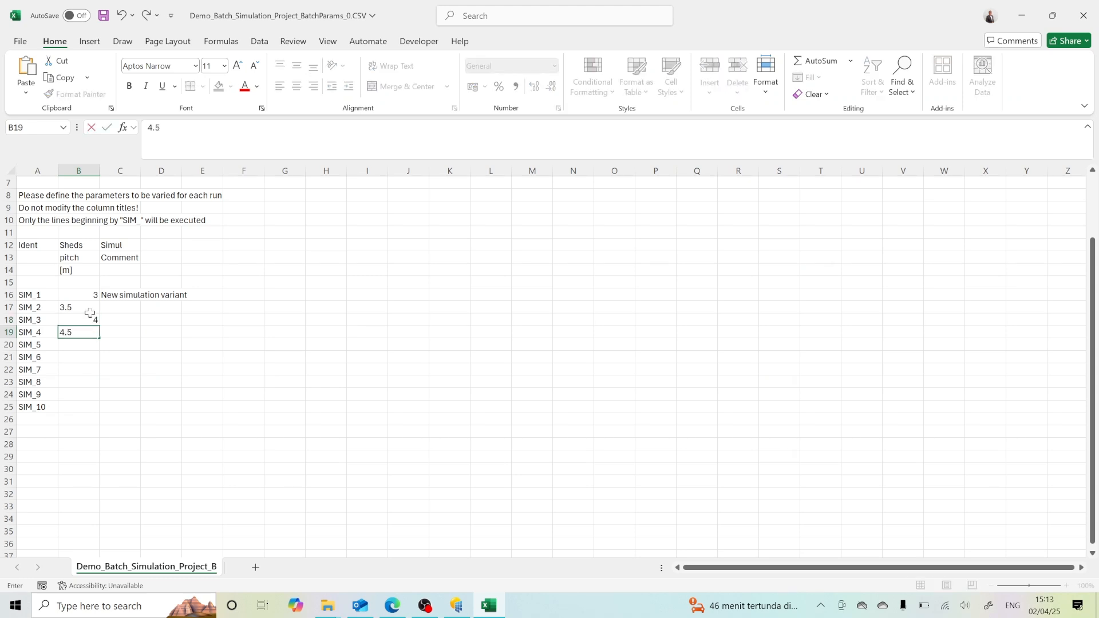
key(Return)
text(5)
key(Return)
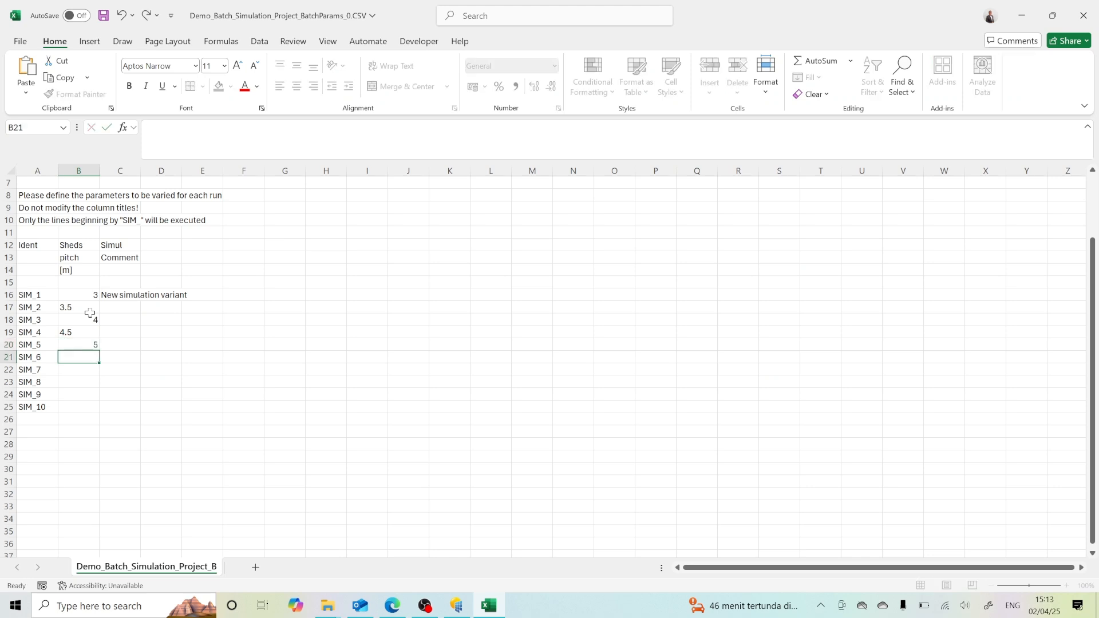
text(5.5)
key(Return)
text(6)
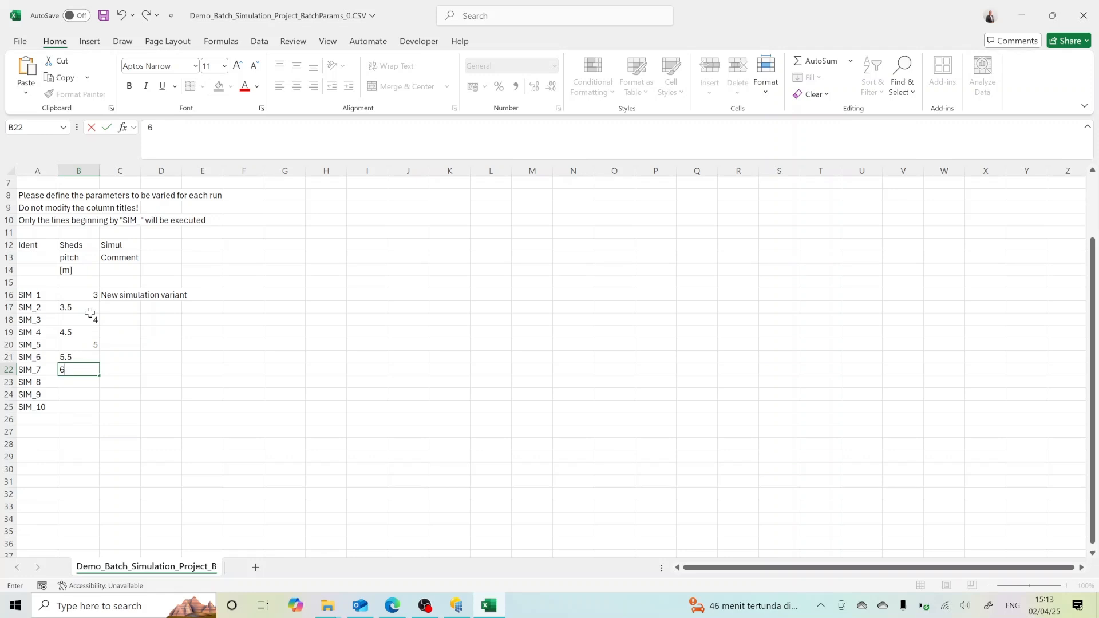
key(Return)
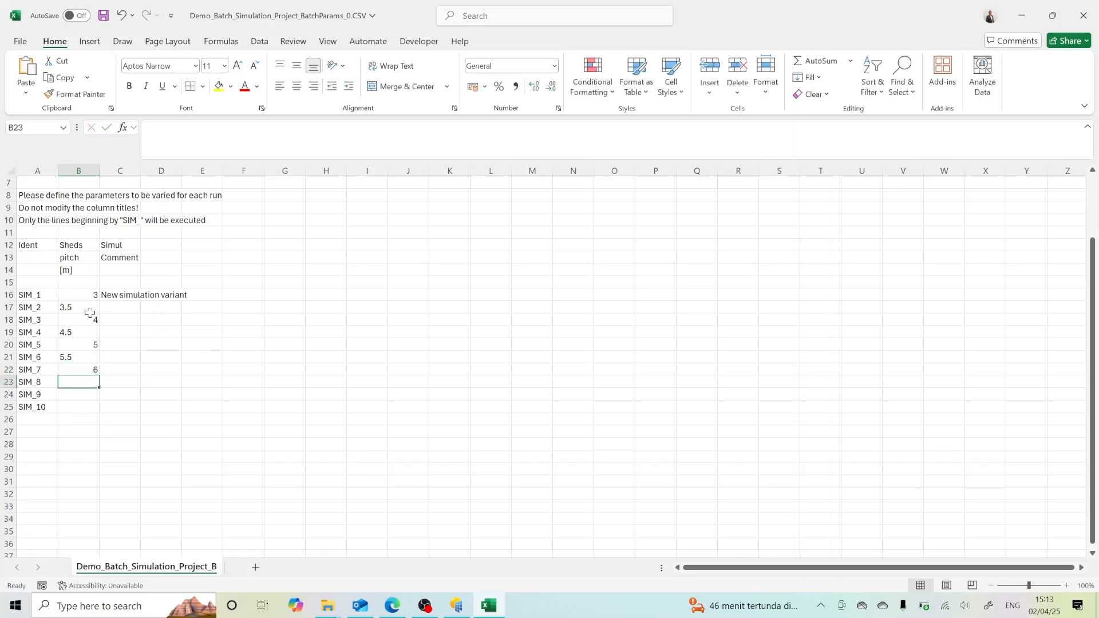
text(6.5)
key(Return)
text(7)
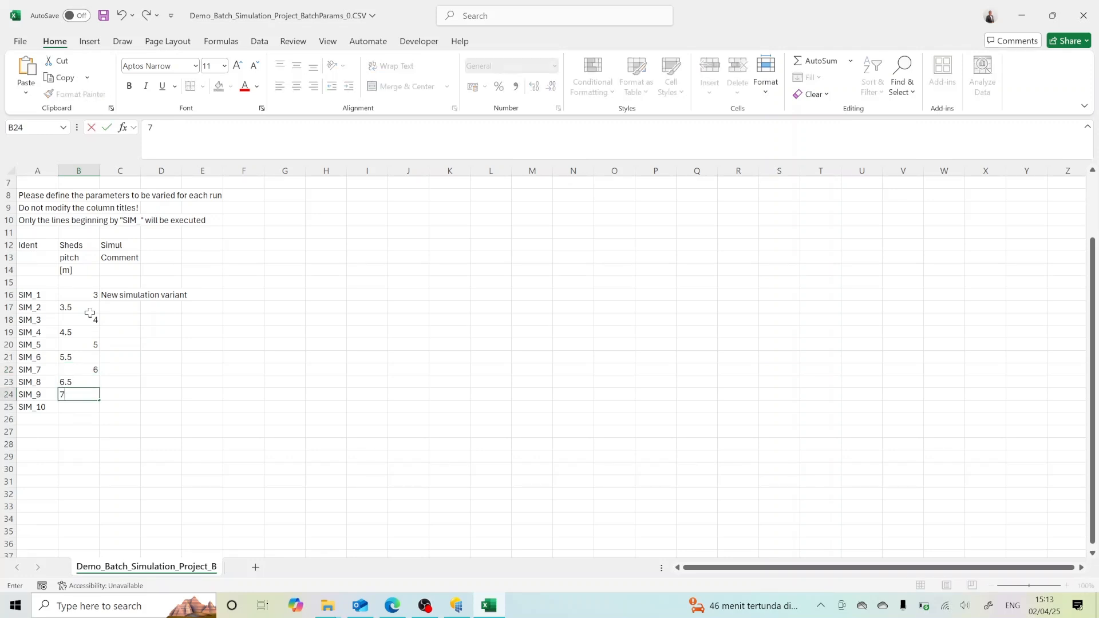
key(Return)
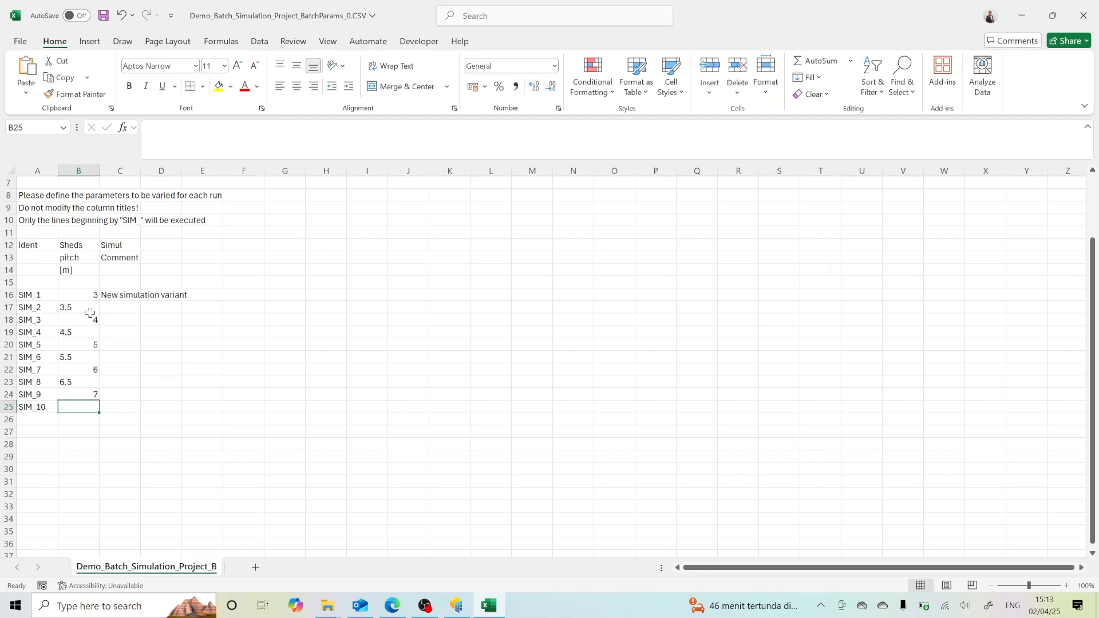
text(7.5)
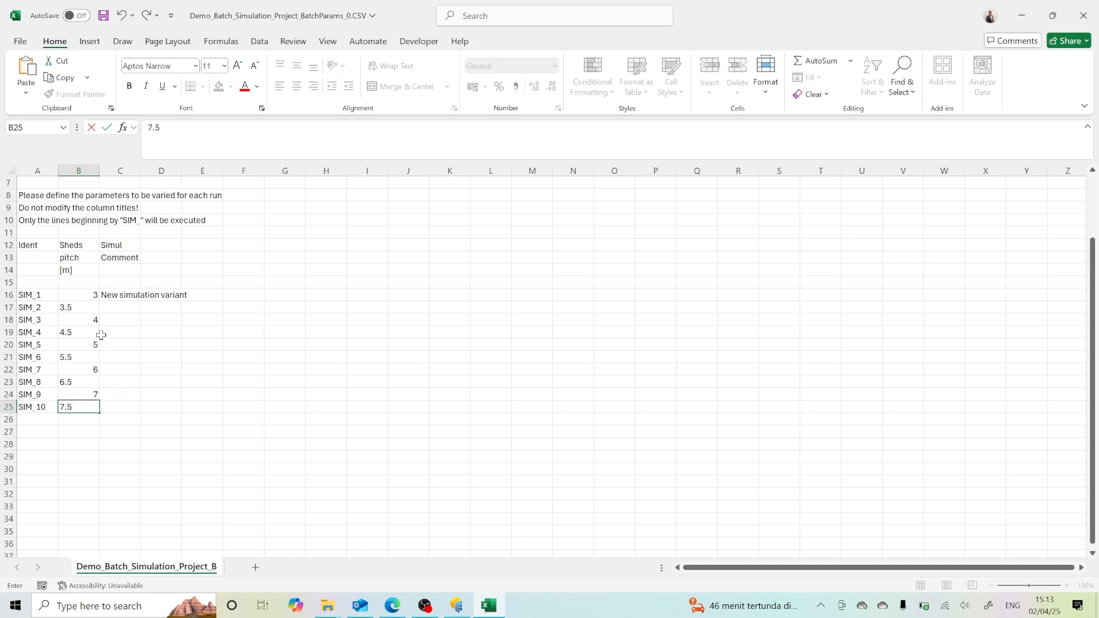
click(81, 295)
click(82, 308)
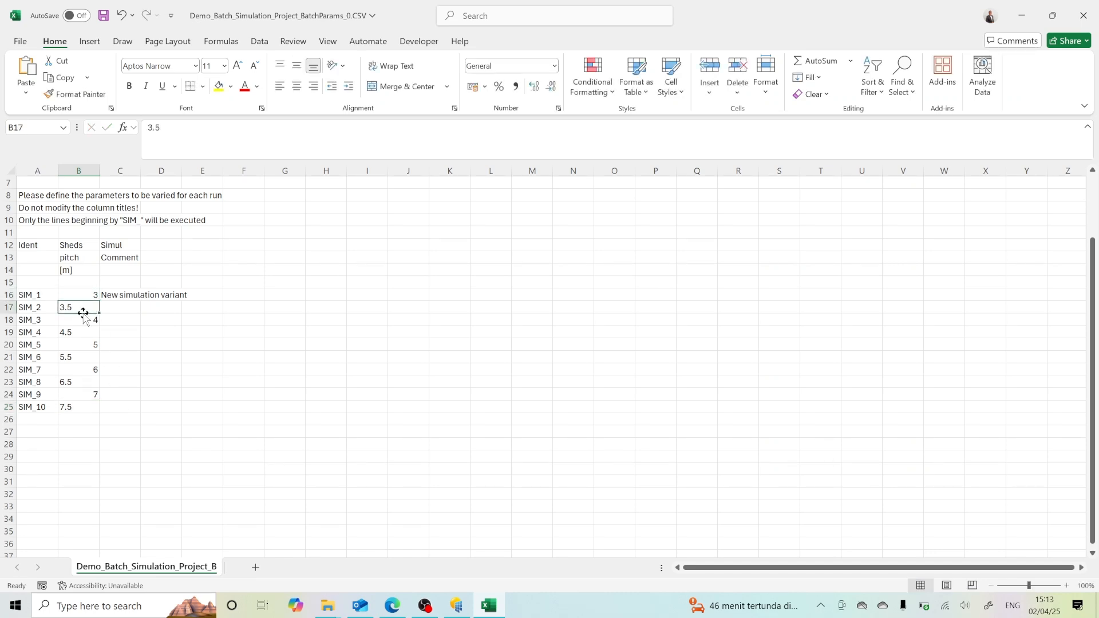
click(82, 319)
click(68, 408)
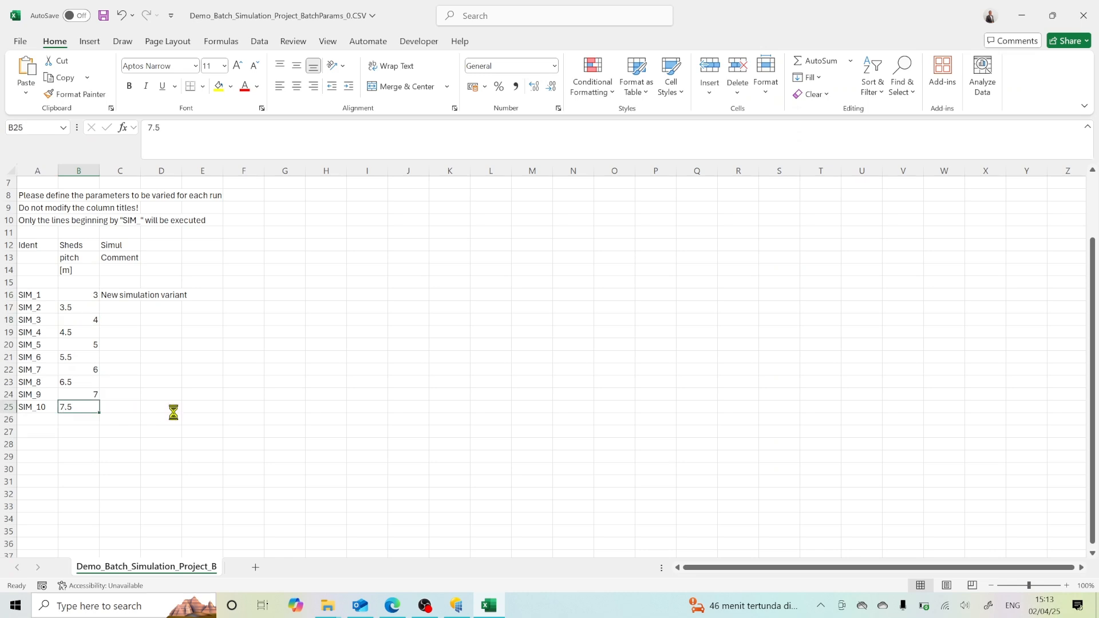
Step: Save and close the batch parameter file, switch to PVsyst, and execute the batch simulation through to its completion notice
key(ctrl+s)
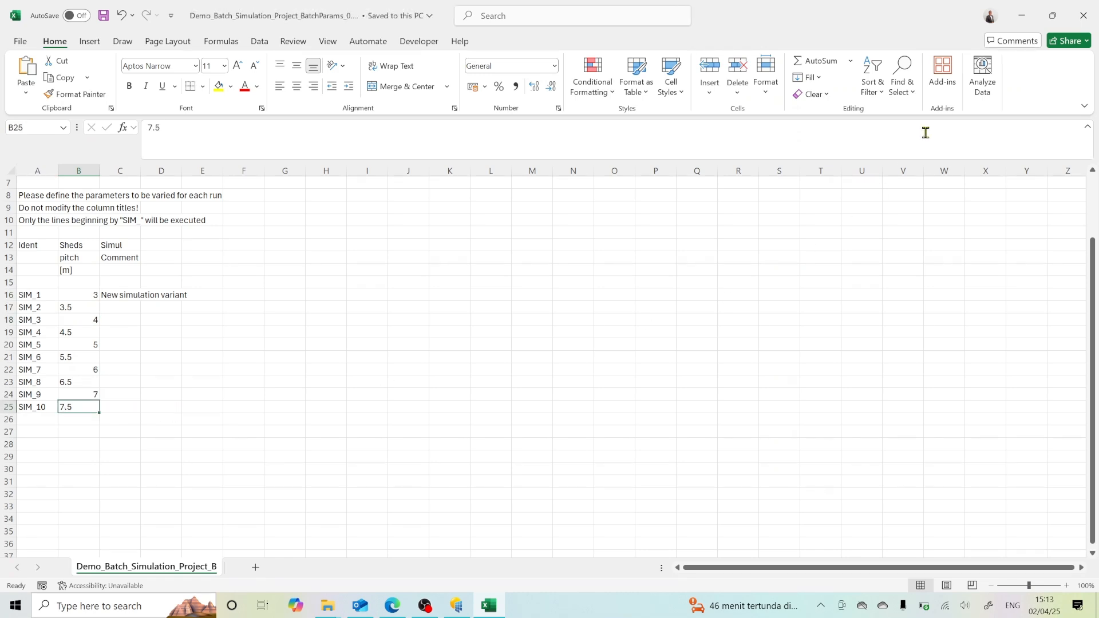
click(1084, 16)
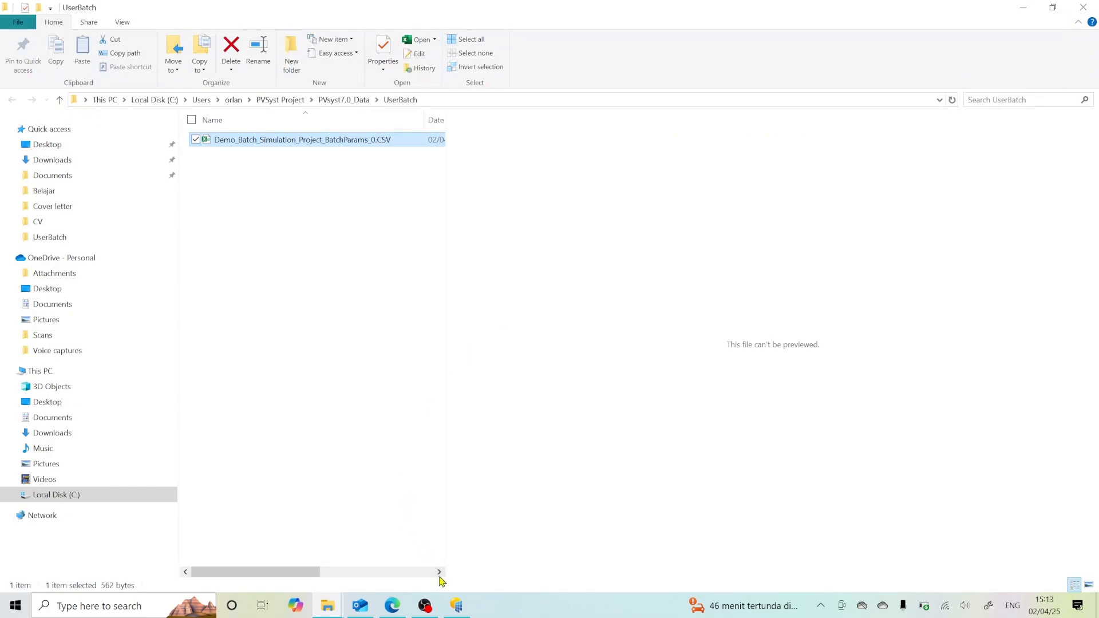
click(455, 606)
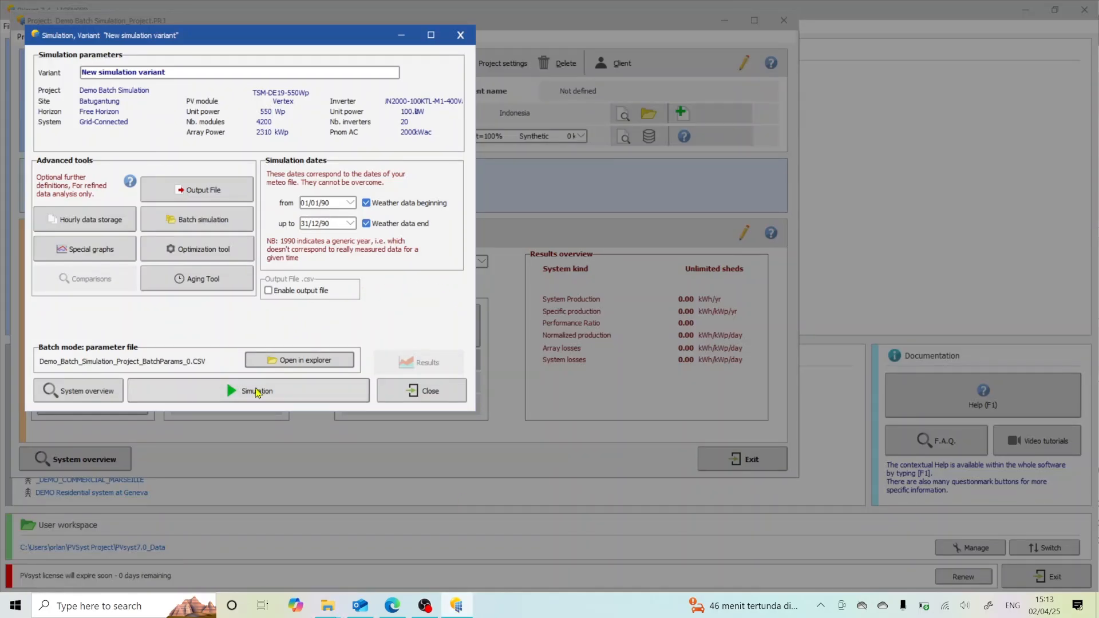
click(256, 392)
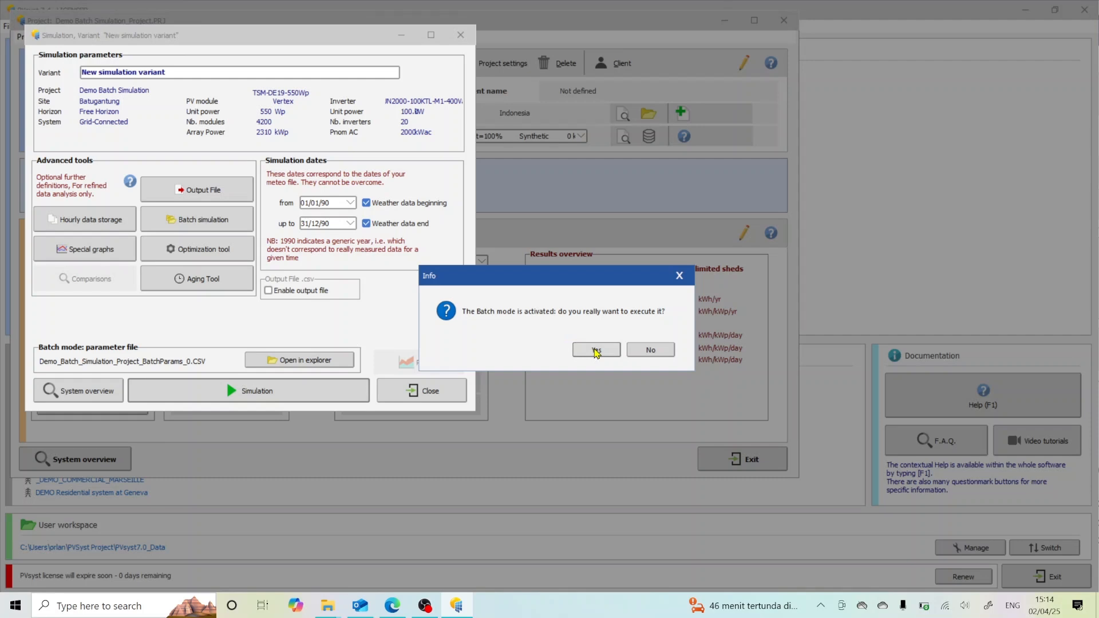
click(596, 350)
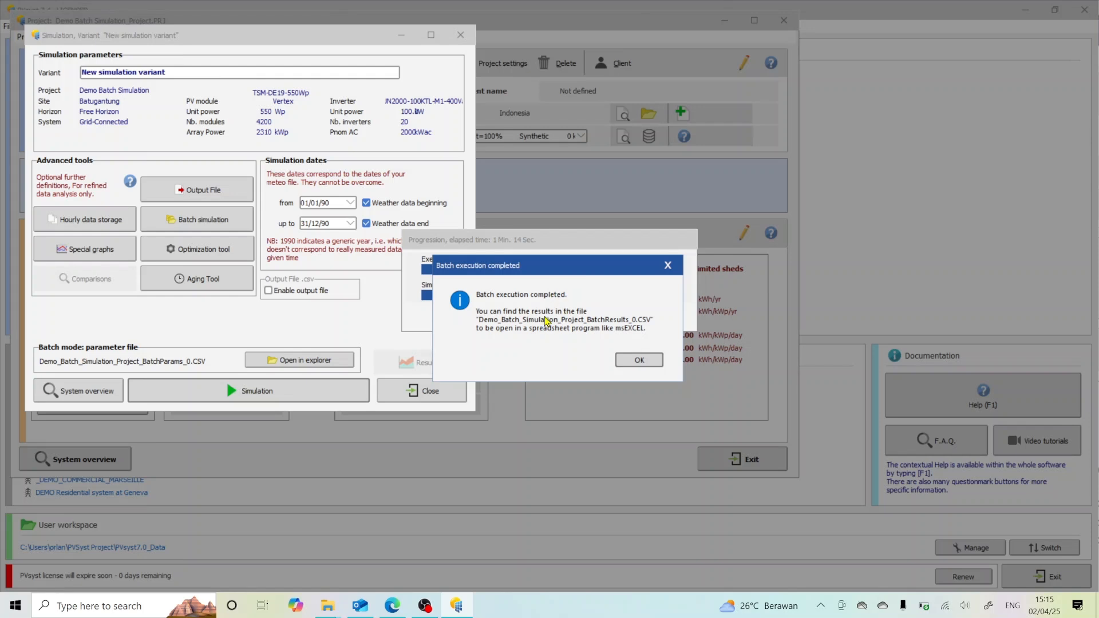
click(650, 359)
click(650, 360)
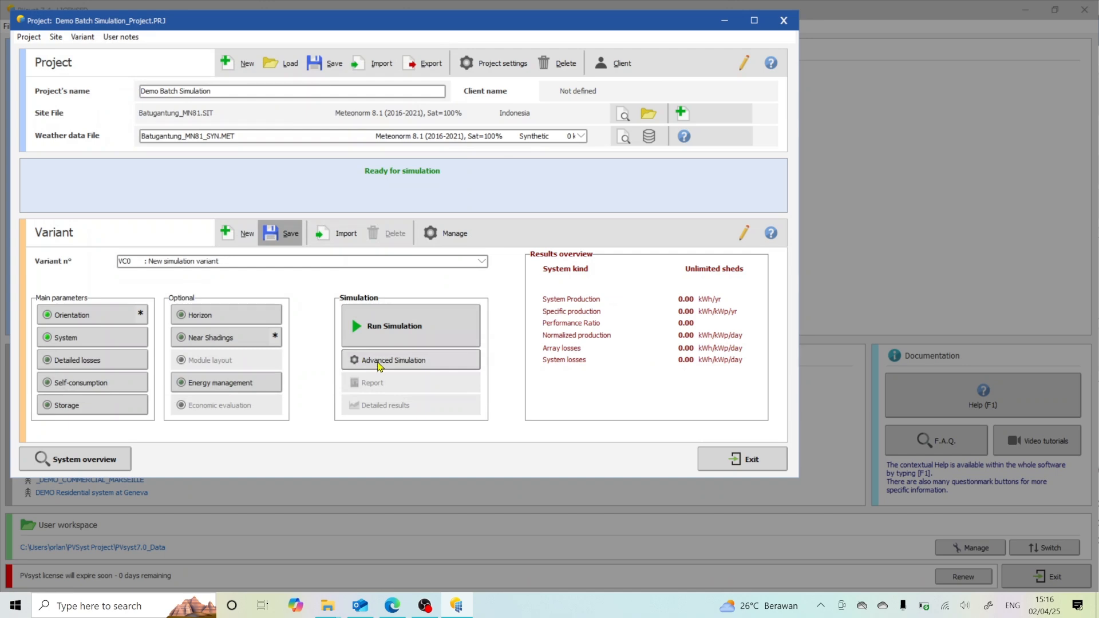
Step: Reopen the batch simulation definitions and open Demo_Batch_Simulation_Project_BatchResults_0.CSV from the UserBatch folder in Excel
click(359, 361)
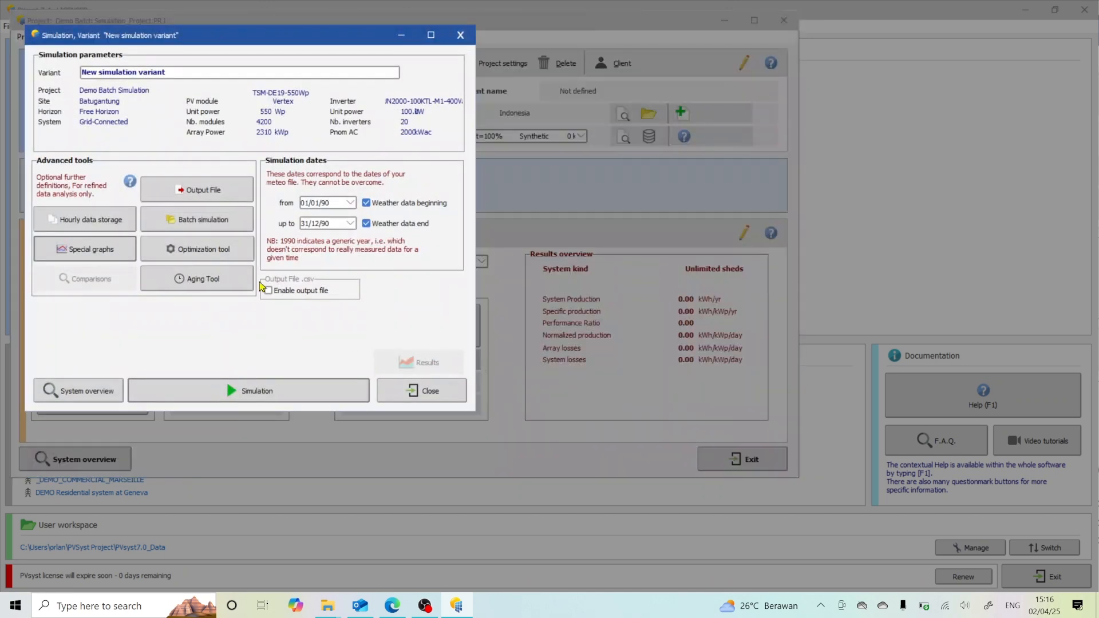
click(207, 225)
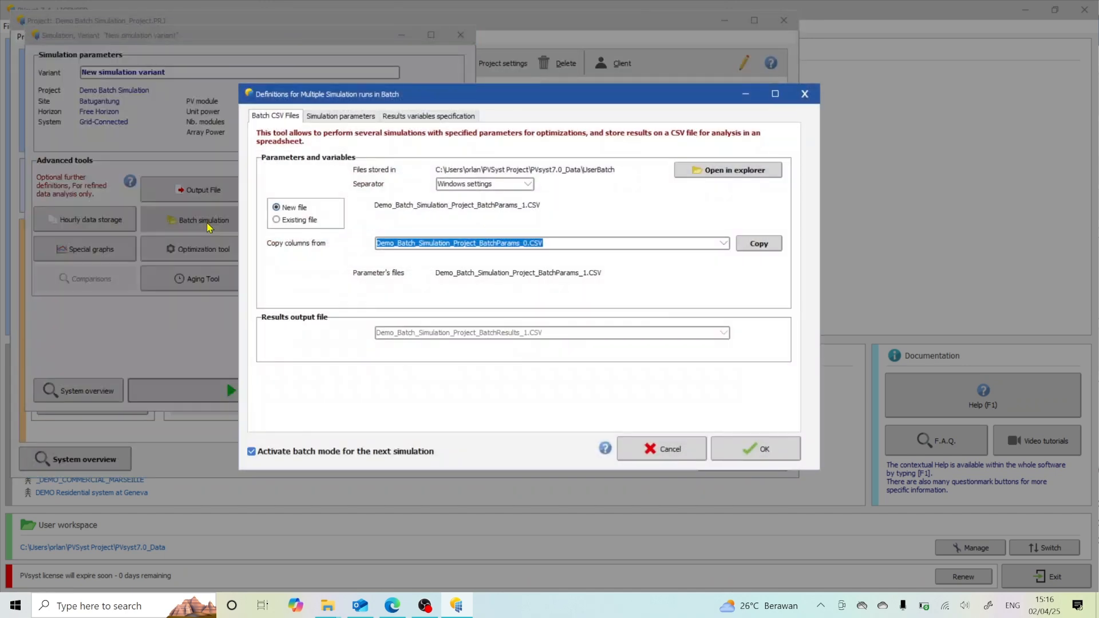
click(725, 173)
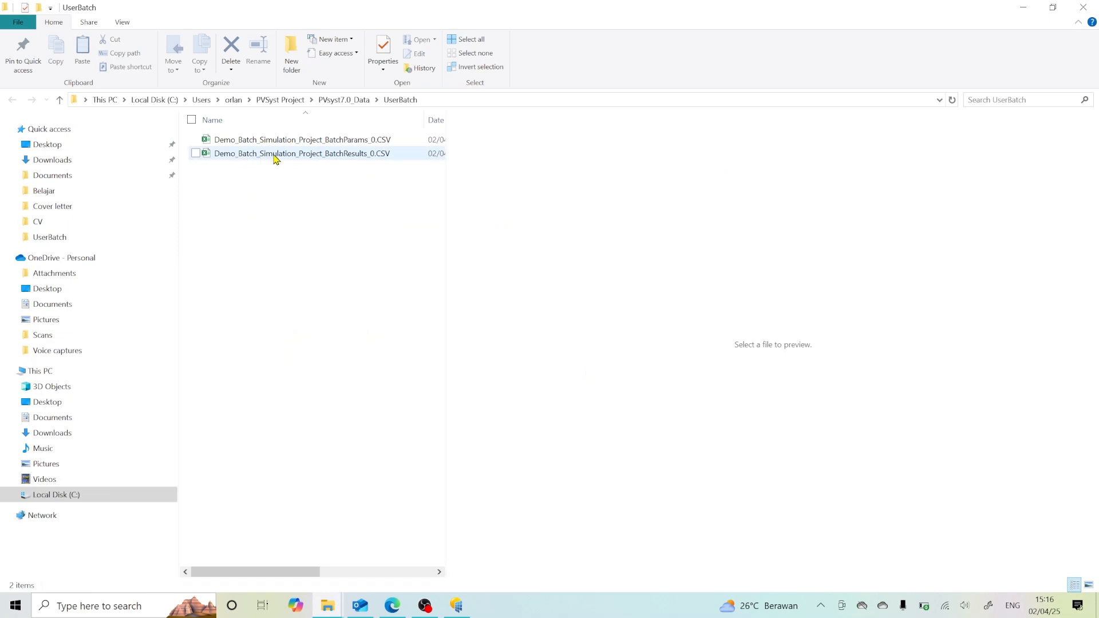
click(361, 159)
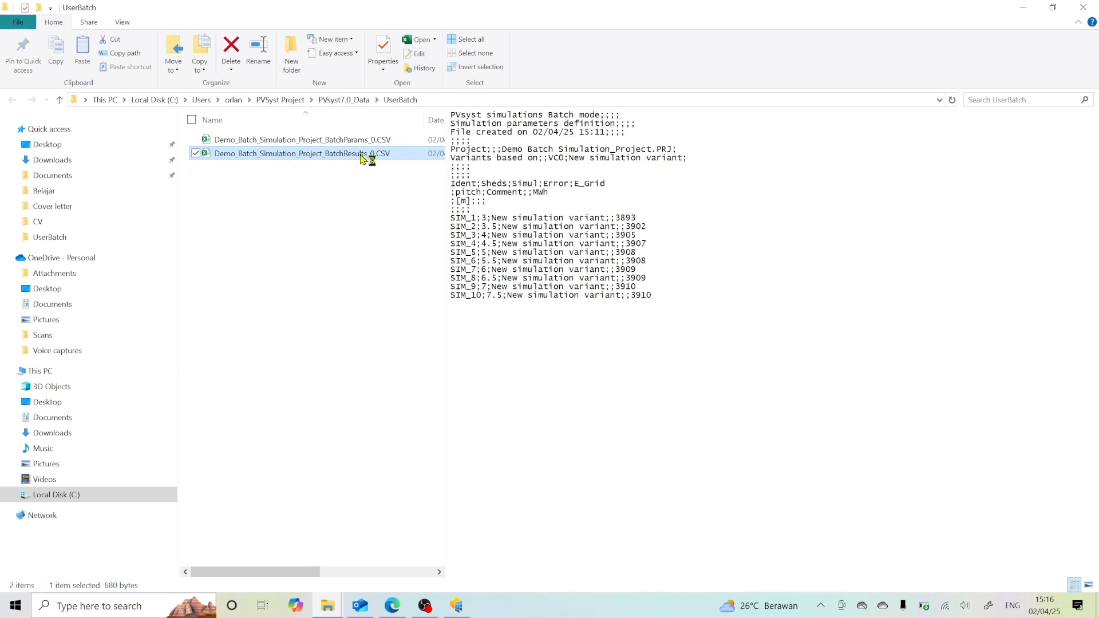
double_click(361, 159)
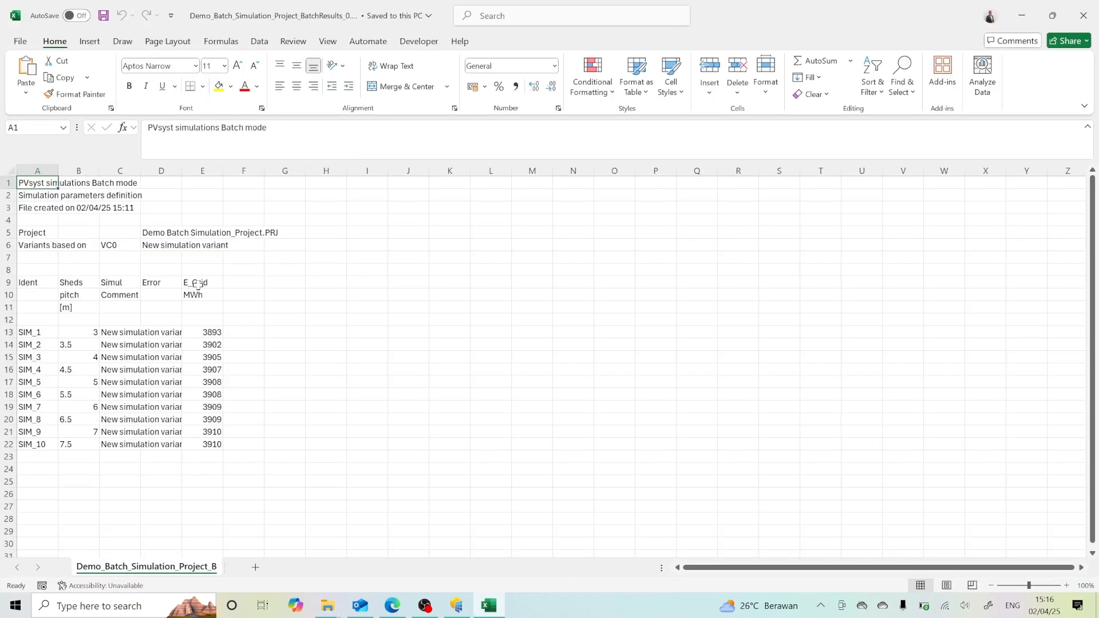
Step: Examine the E_Grid results of the runs against their sheds pitch values
drag(197, 284, 189, 447)
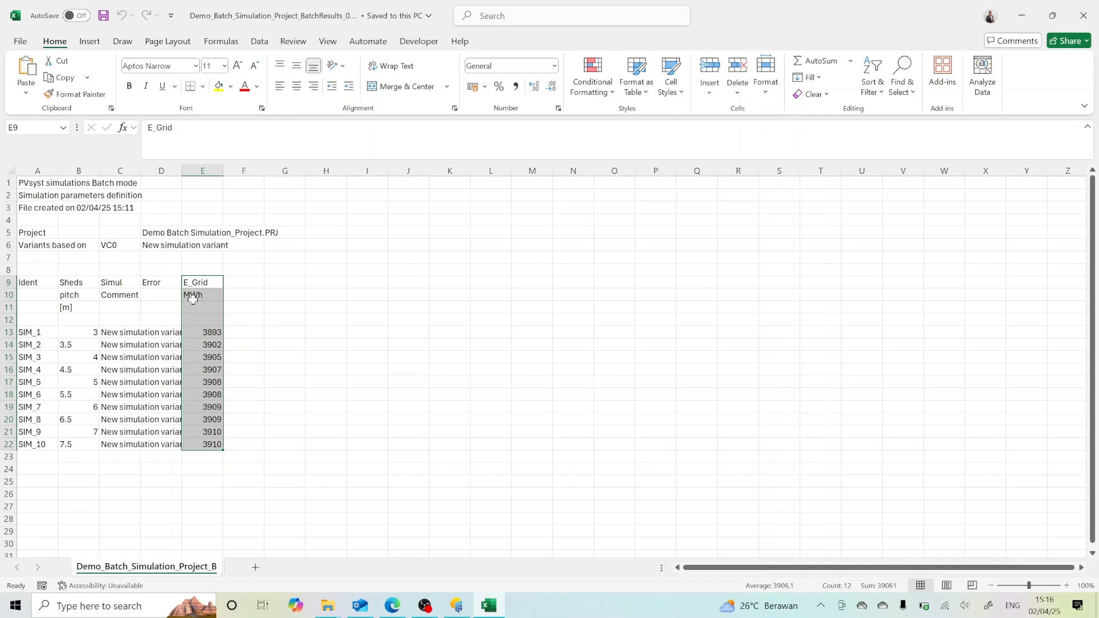
click(196, 332)
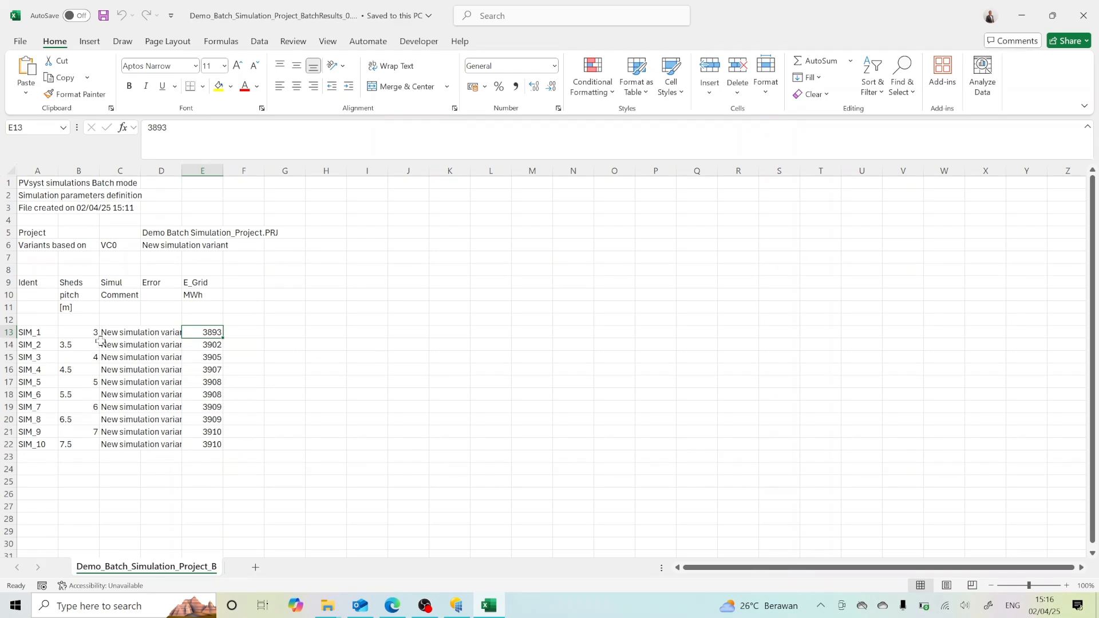
click(82, 332)
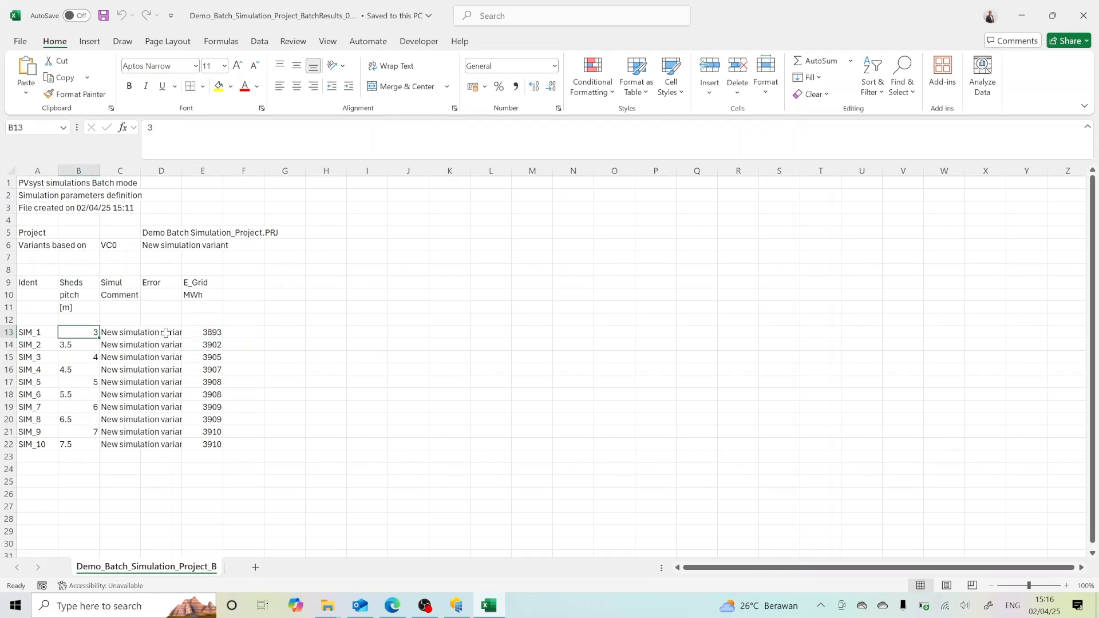
click(215, 345)
click(70, 344)
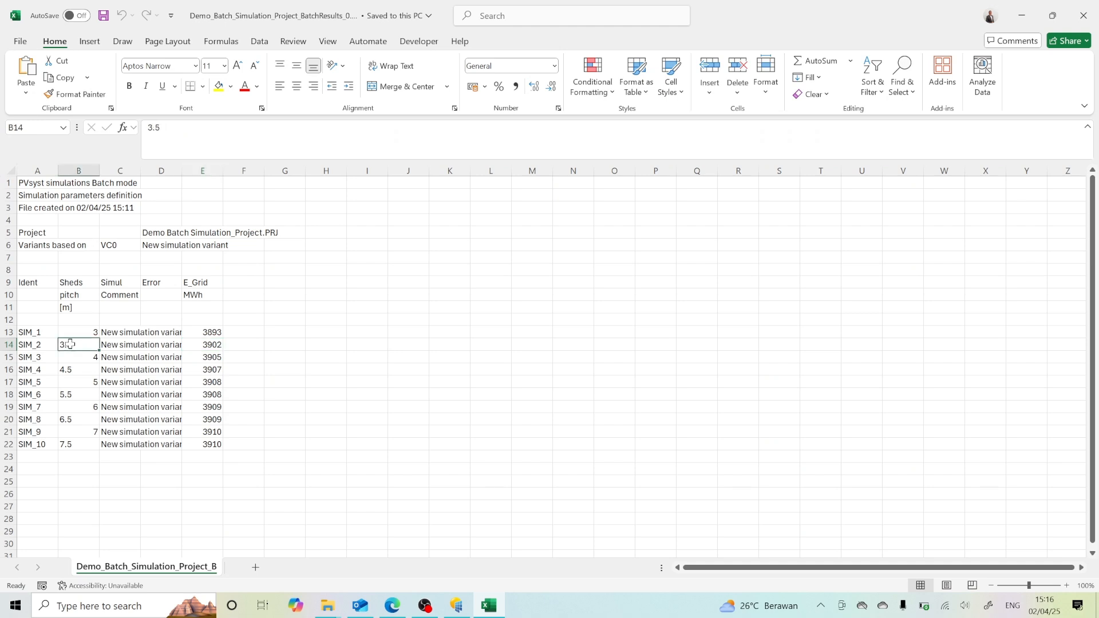
click(214, 357)
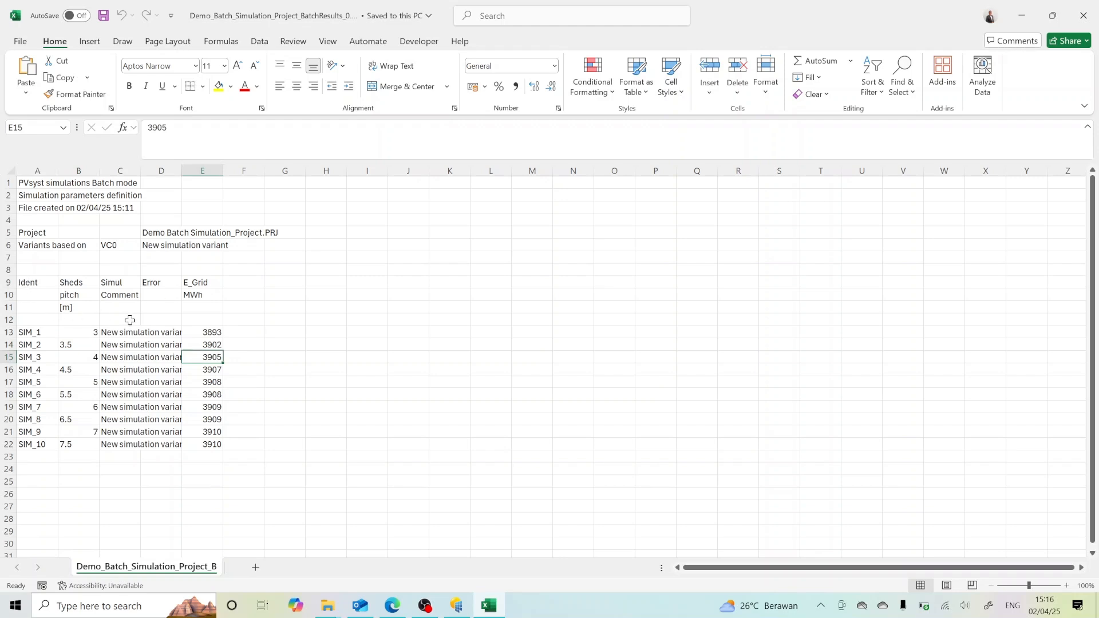
scroll(132, 326, down, 4)
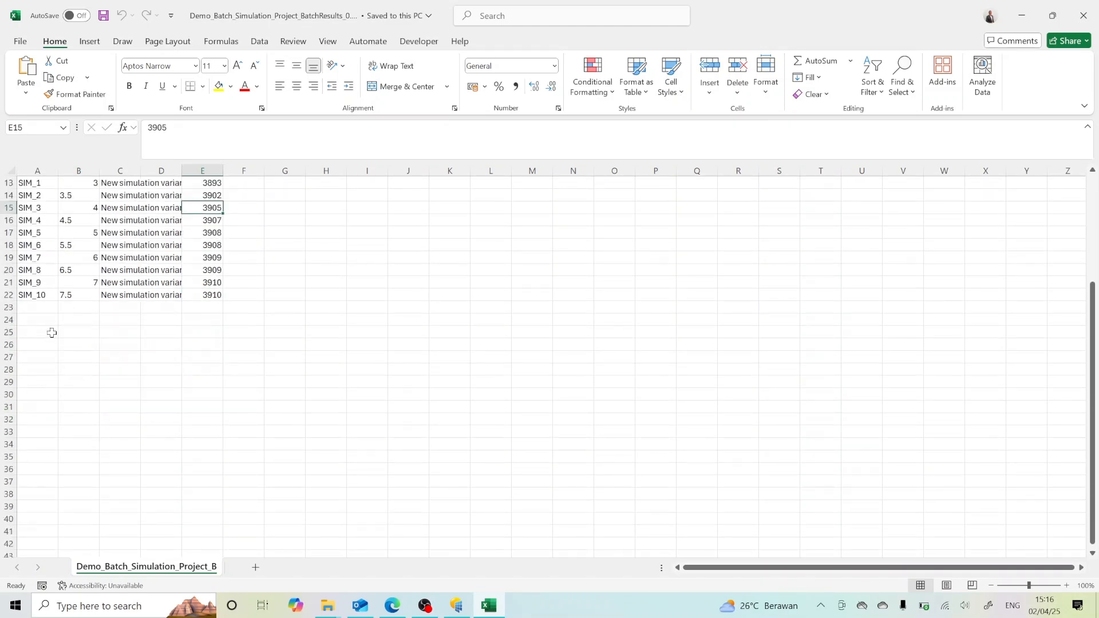
scroll(78, 452, down, 8)
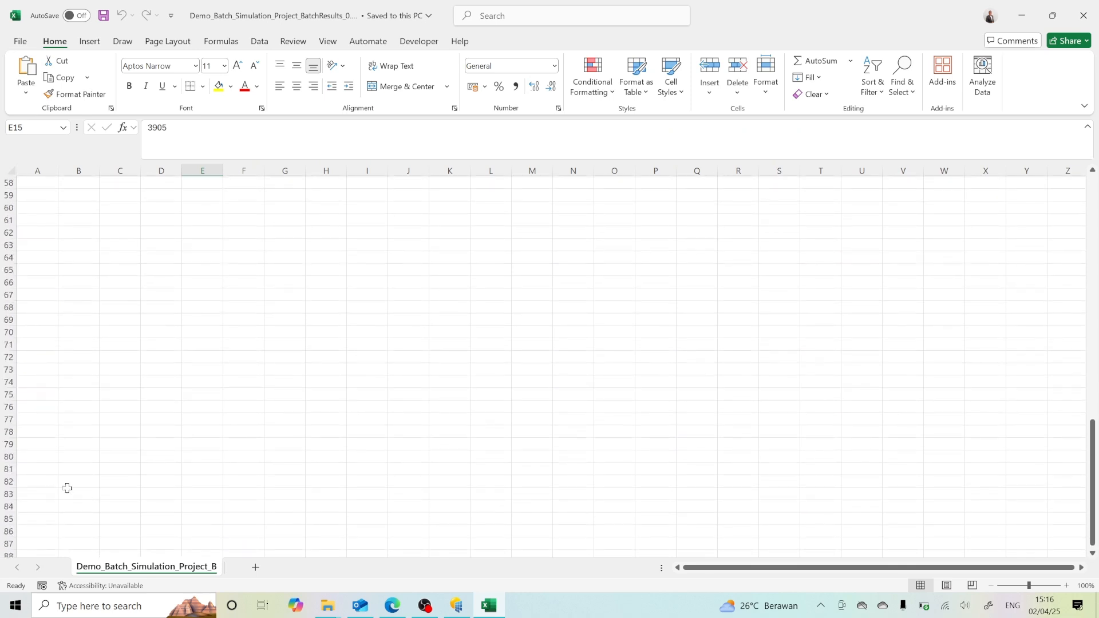
scroll(110, 445, up, 12)
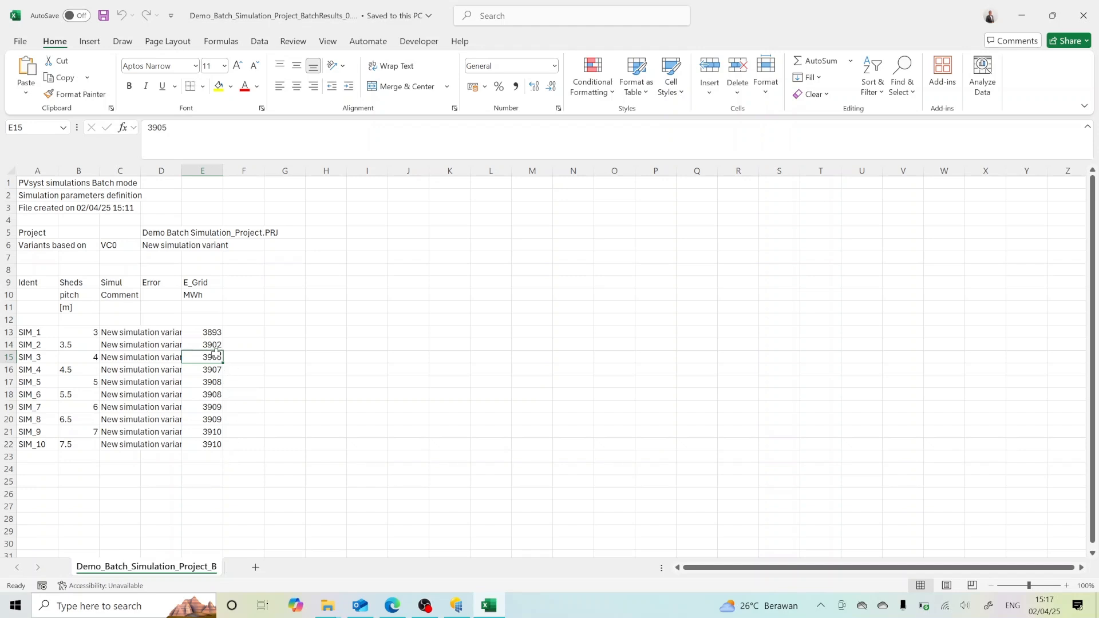
Step: Add filters to the header row 9 and delete the extra header rows 10 to 12
click(202, 283)
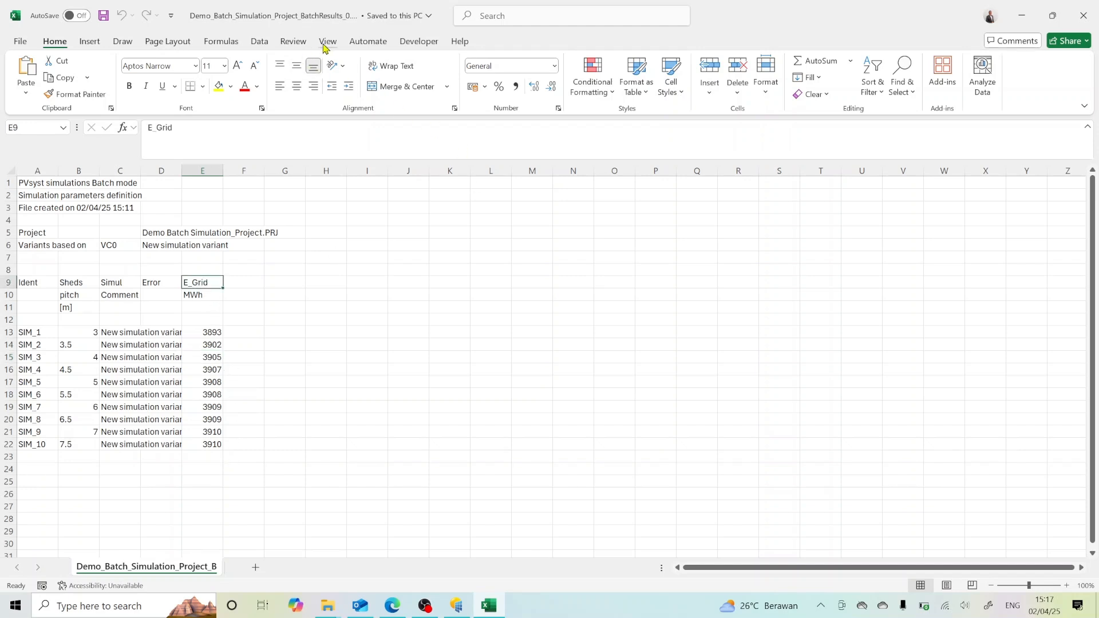
click(259, 41)
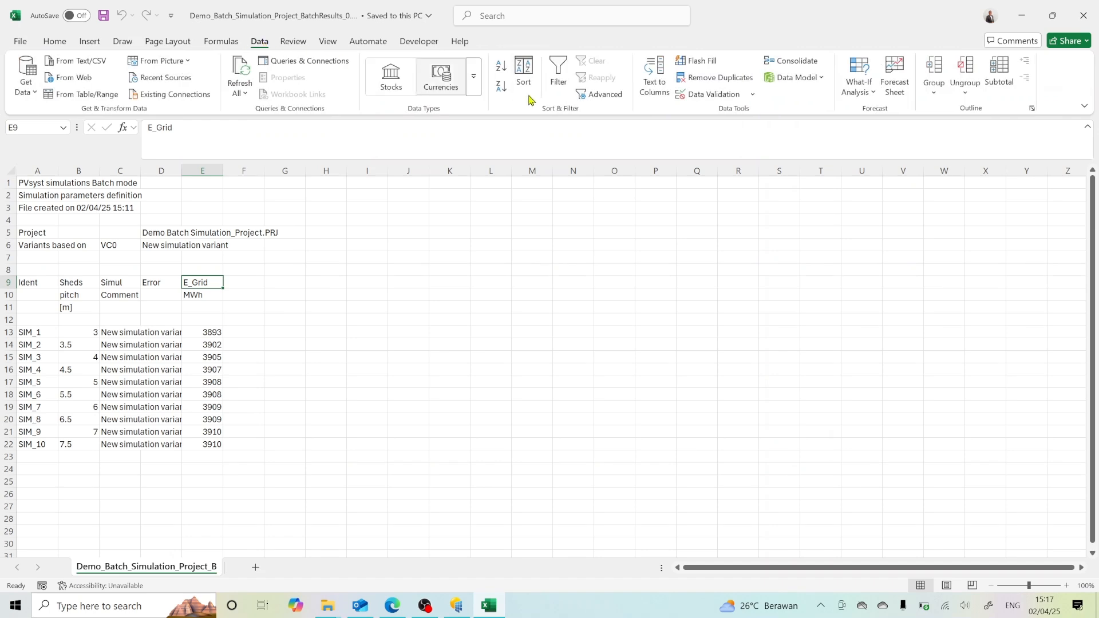
click(559, 77)
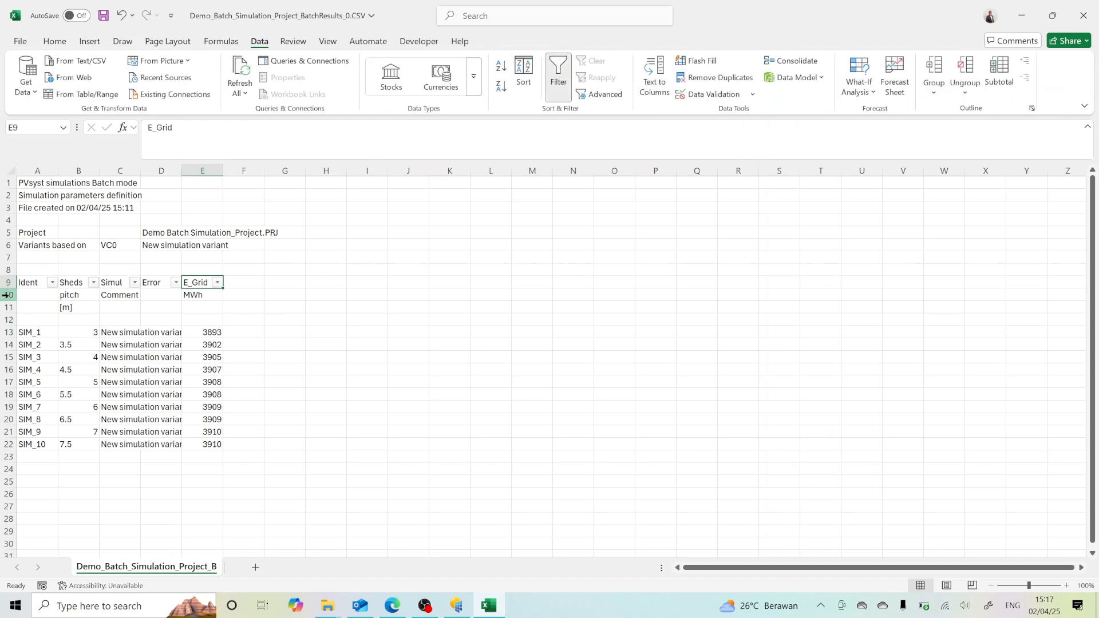
drag(8, 295, 7, 321)
click(68, 309)
right_click(157, 320)
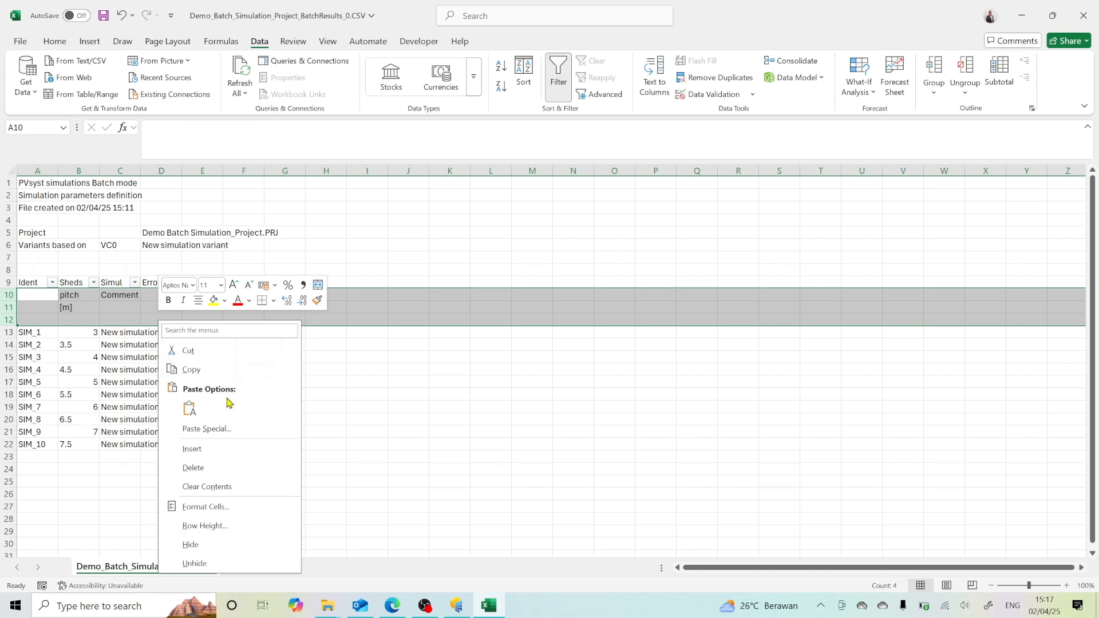
click(211, 467)
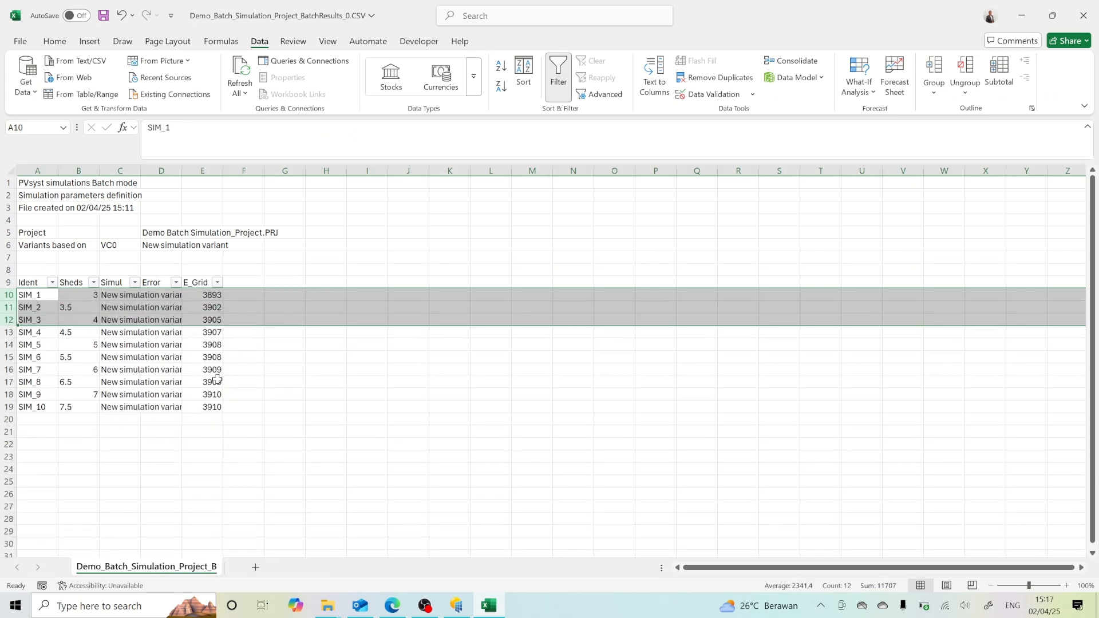
Step: Sort the simulation runs by E_Grid from largest to smallest
click(217, 282)
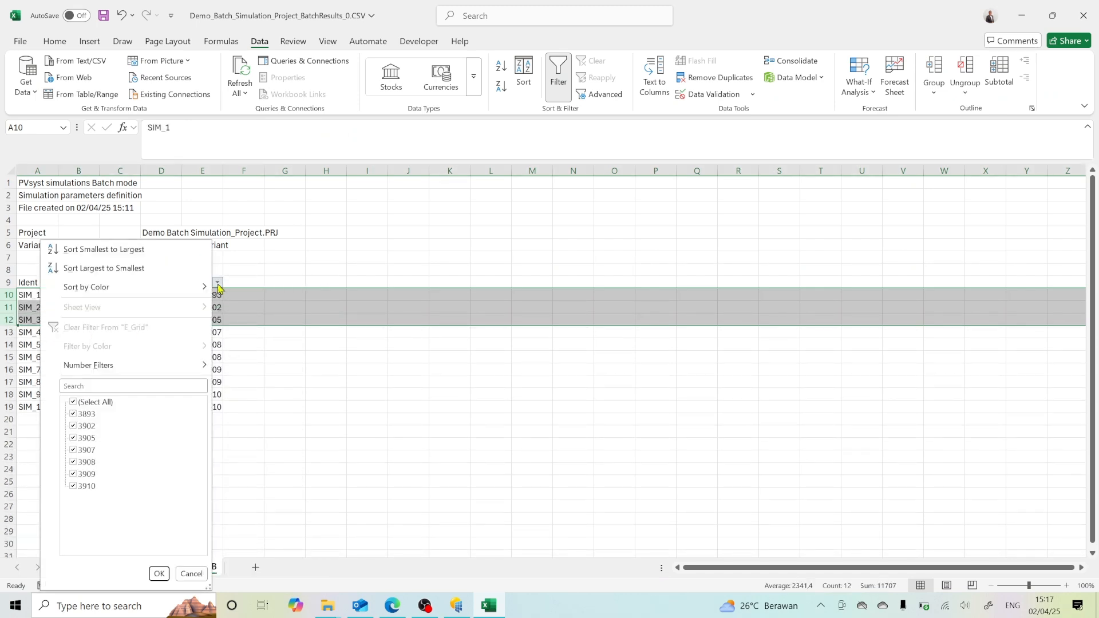
click(94, 269)
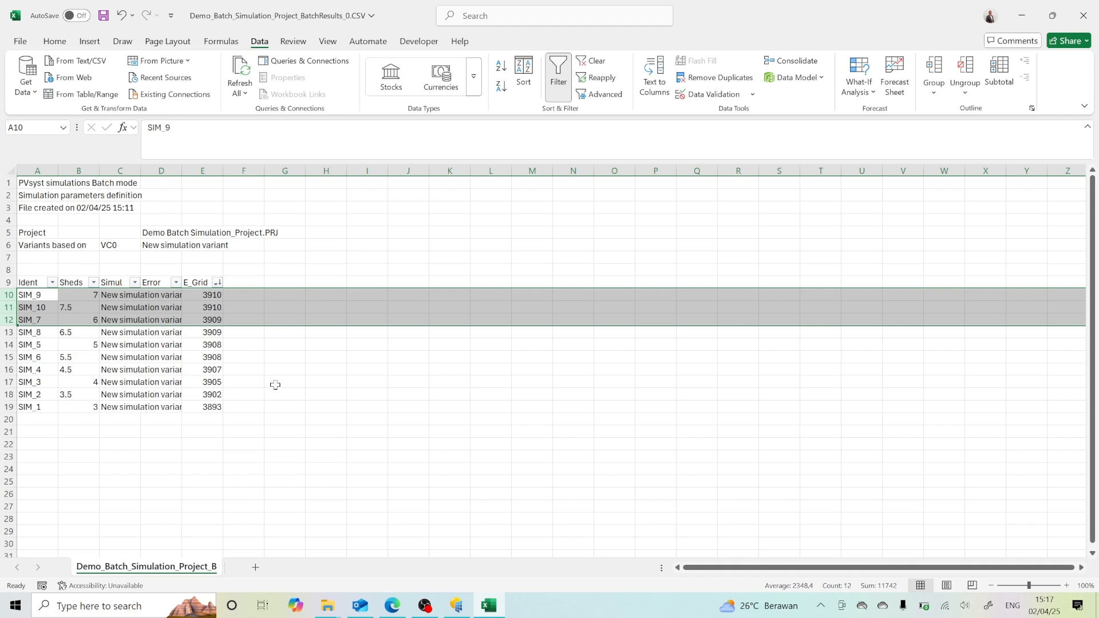
Step: Compare the E_Grid values and sheds pitches of the top-ranked runs in rows 10 and 11
click(213, 295)
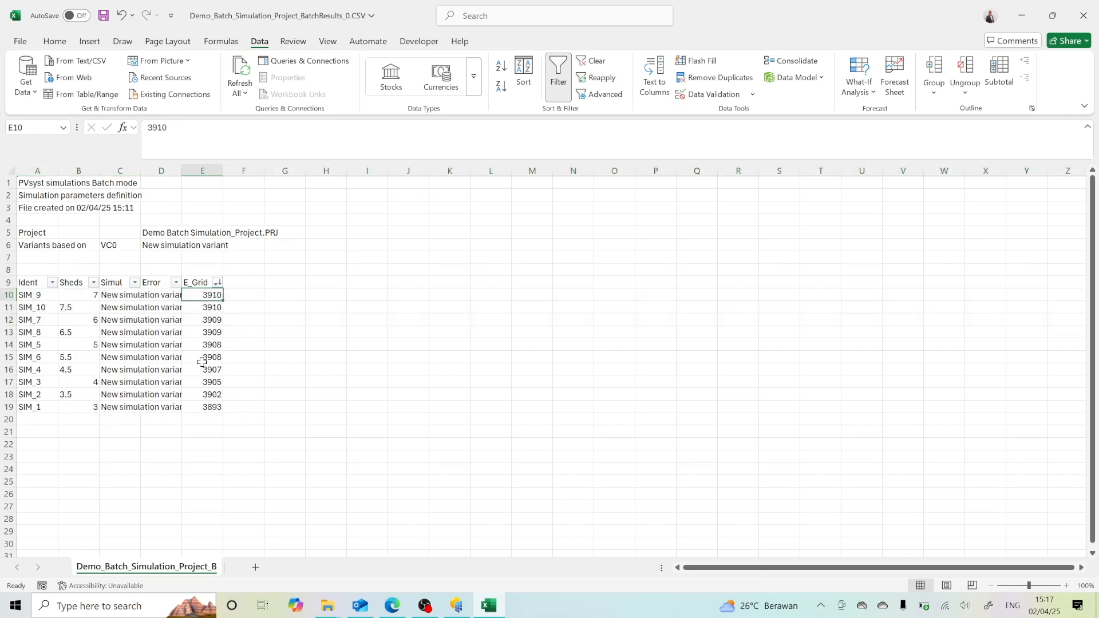
drag(201, 294, 201, 310)
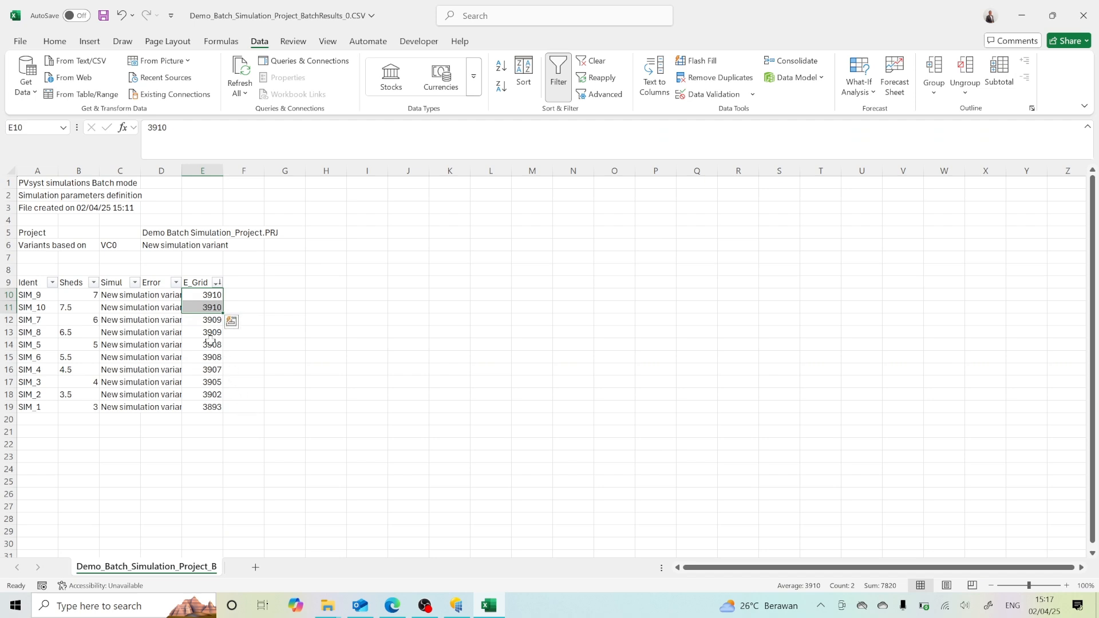
click(204, 298)
click(204, 310)
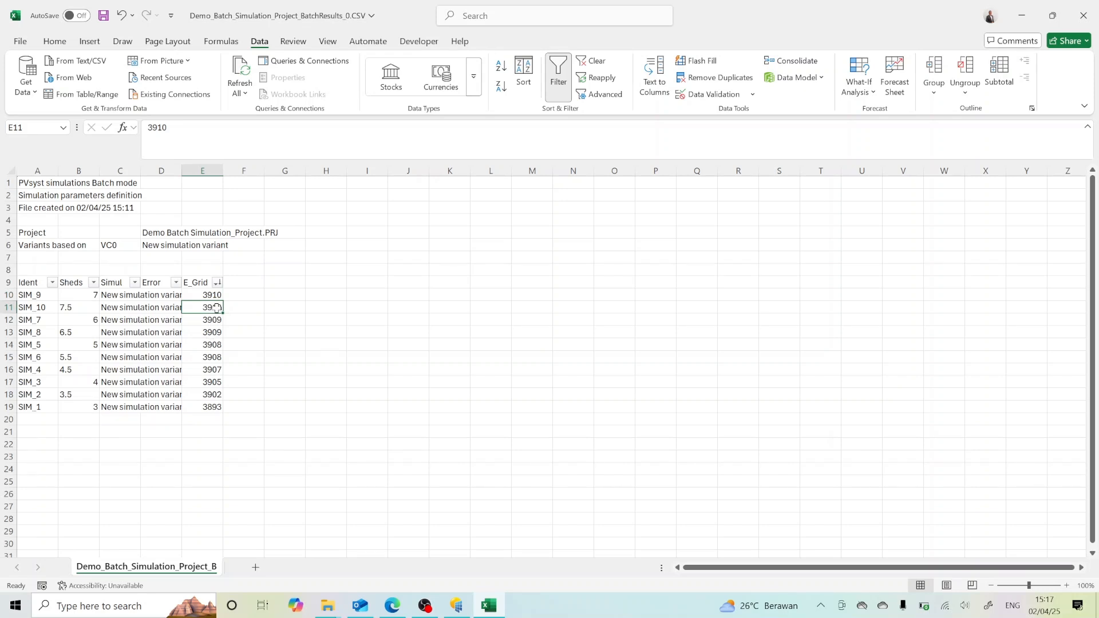
click(75, 309)
click(85, 293)
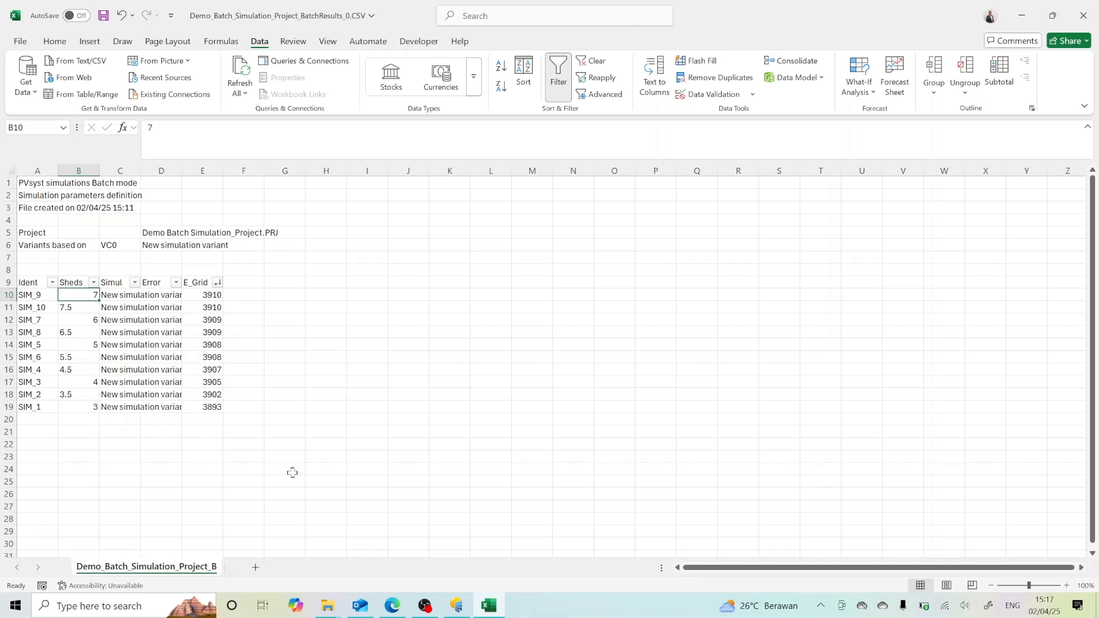
click(79, 442)
click(80, 480)
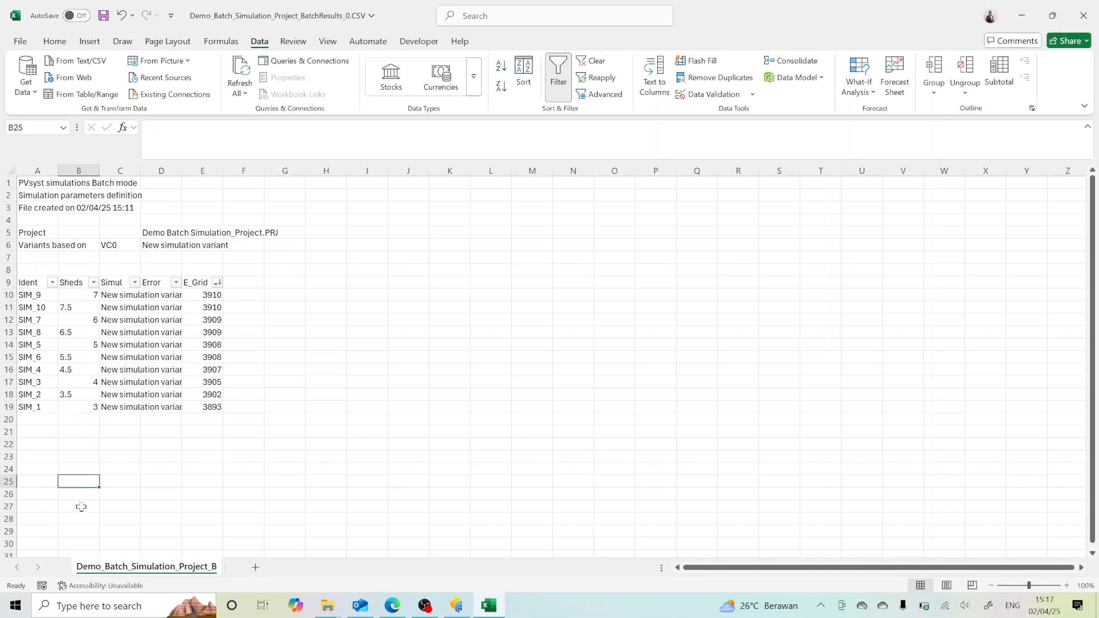
click(206, 298)
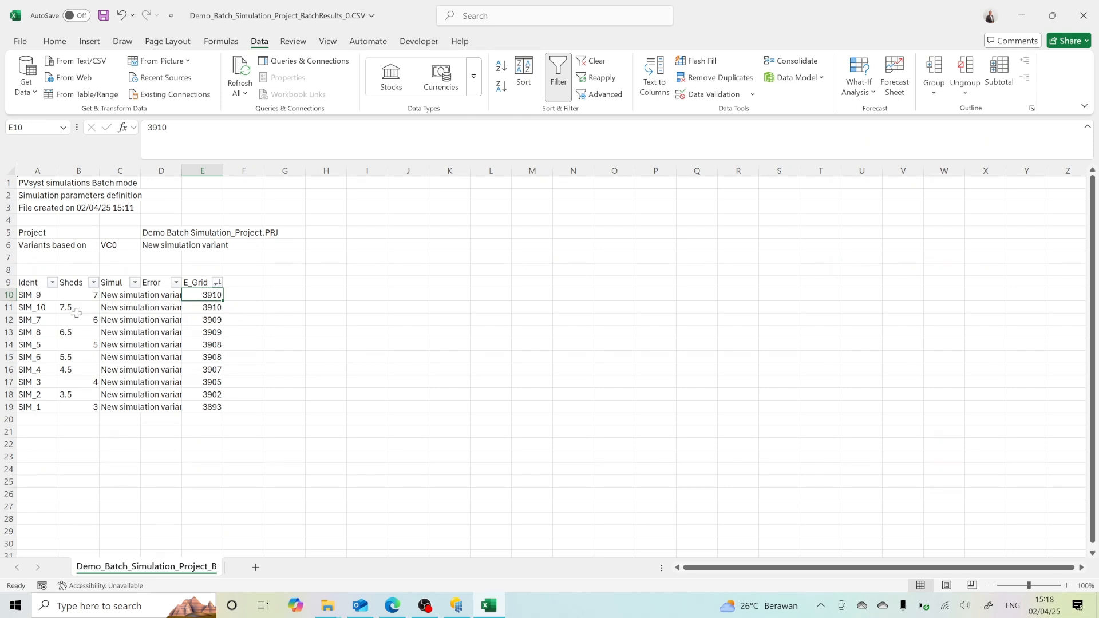
Step: Switch to PVsyst, accept the batch definitions with their file notice, and close the advanced simulation window
click(453, 610)
click(774, 455)
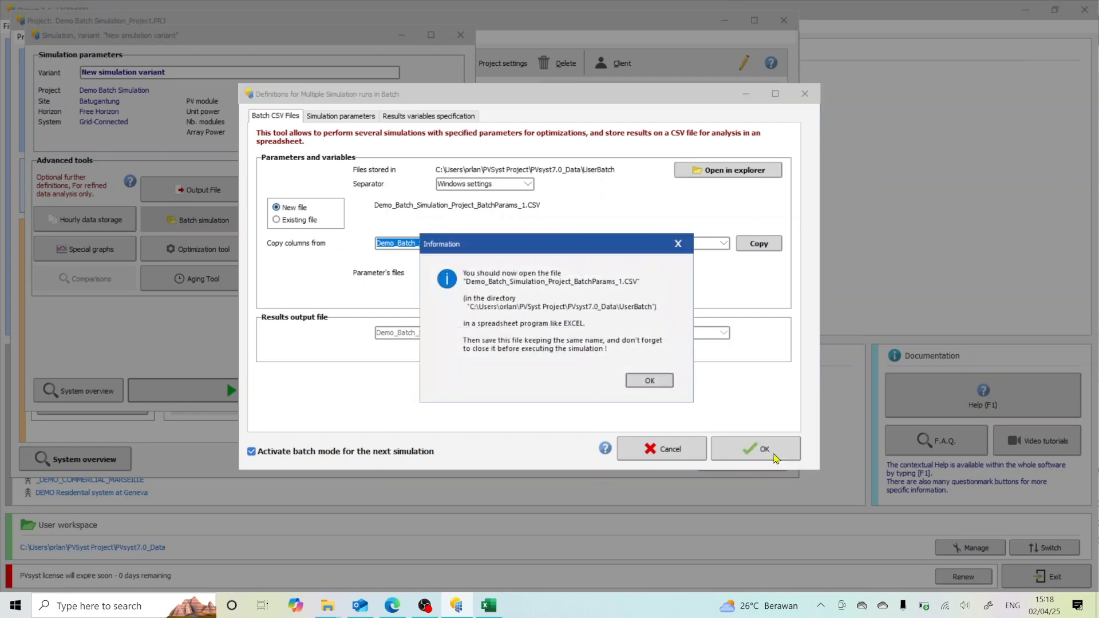
click(656, 386)
click(440, 399)
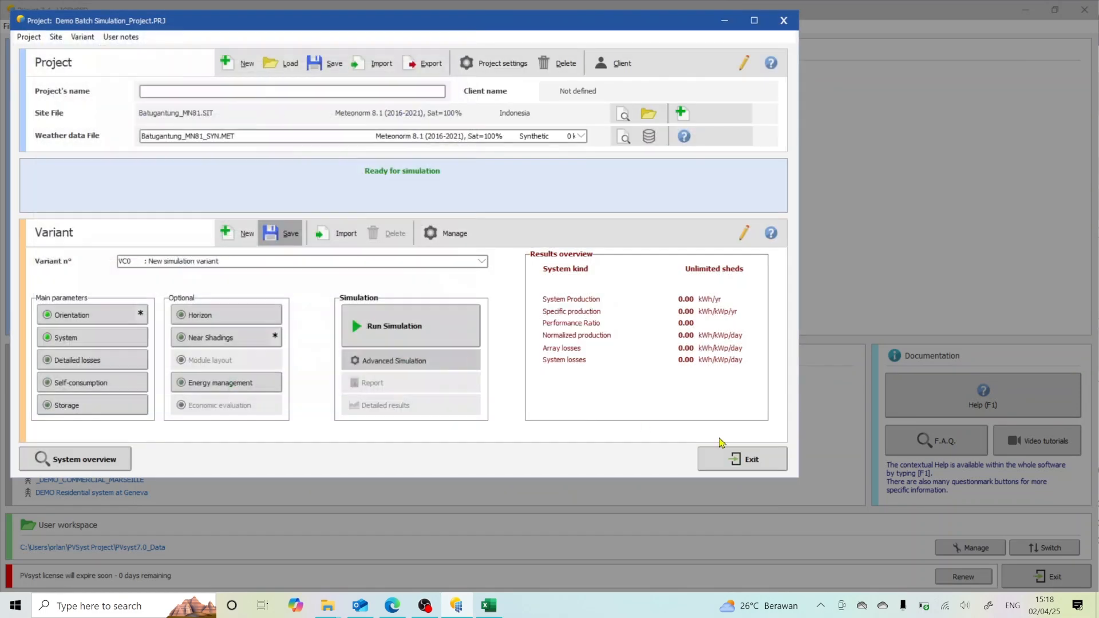
Step: Open the variant's orientation settings and set the sheds pitch to 7 m
click(94, 315)
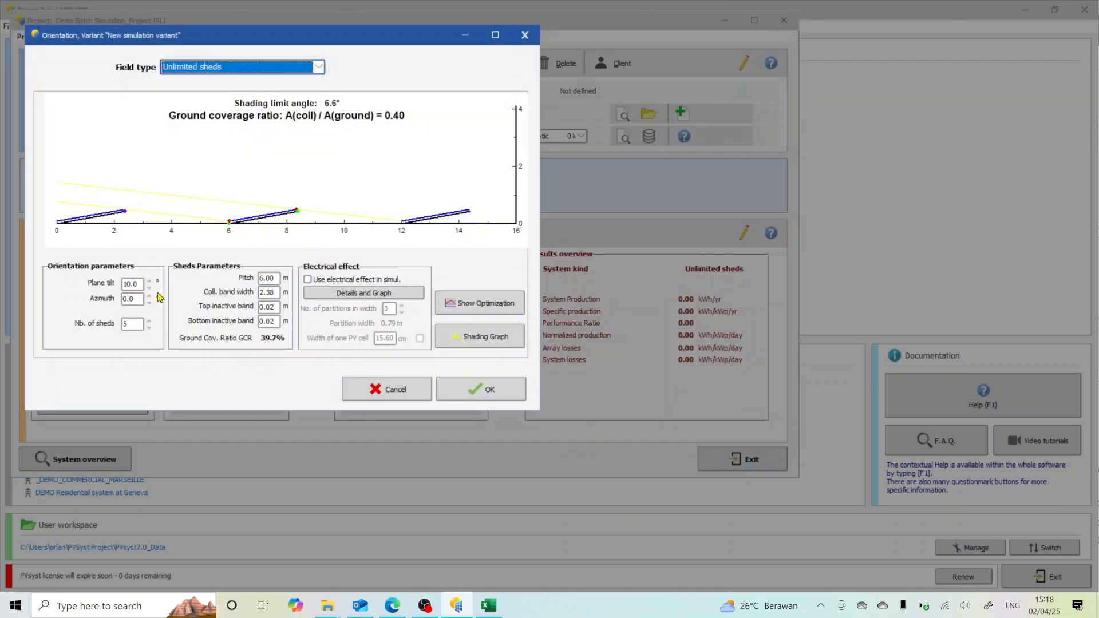
double_click(268, 278)
text(7)
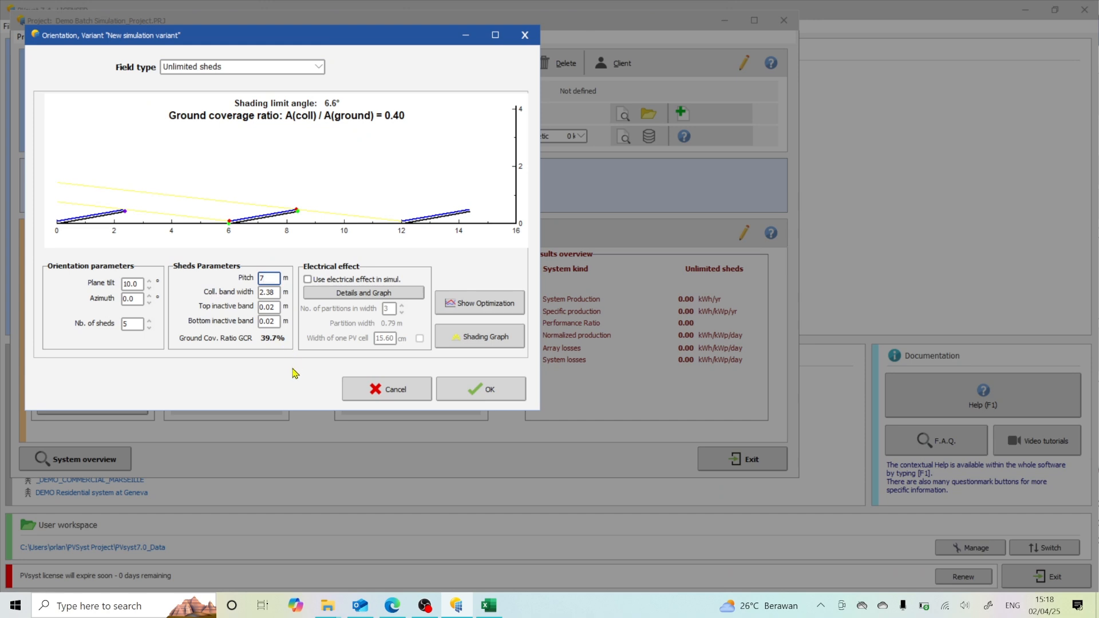
key(Return)
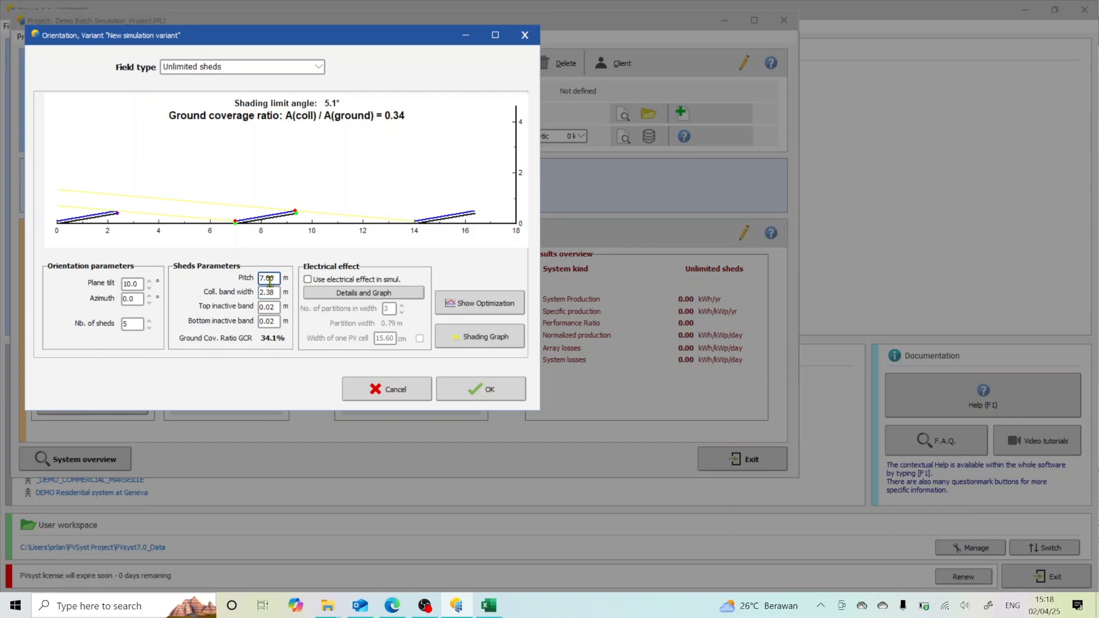
key(alt+Tab)
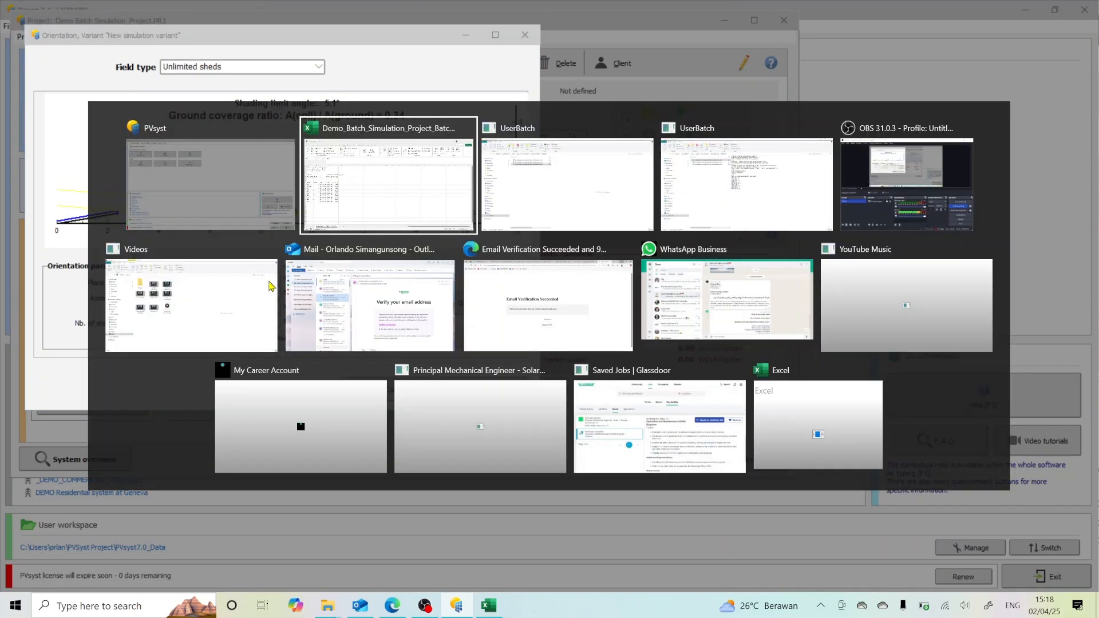
key(alt+Tab)
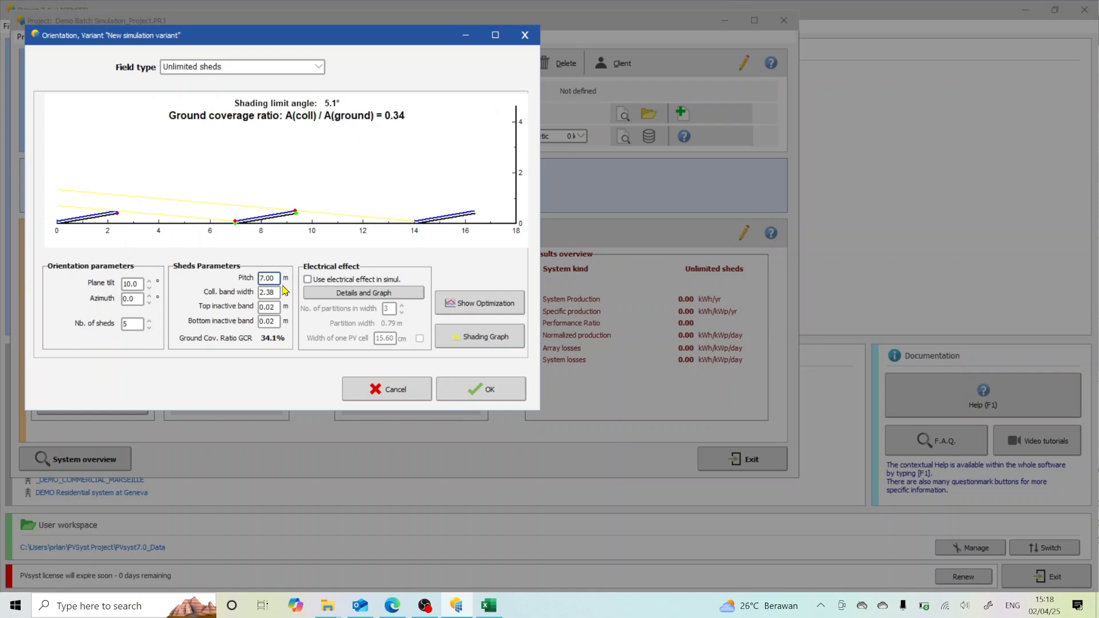
text(5)
key(Delete)
Step: Check the E_Grid value of the 6 m pitch run in Excel, and set the sheds pitch to 6 m in PVsyst
key(alt+Tab)
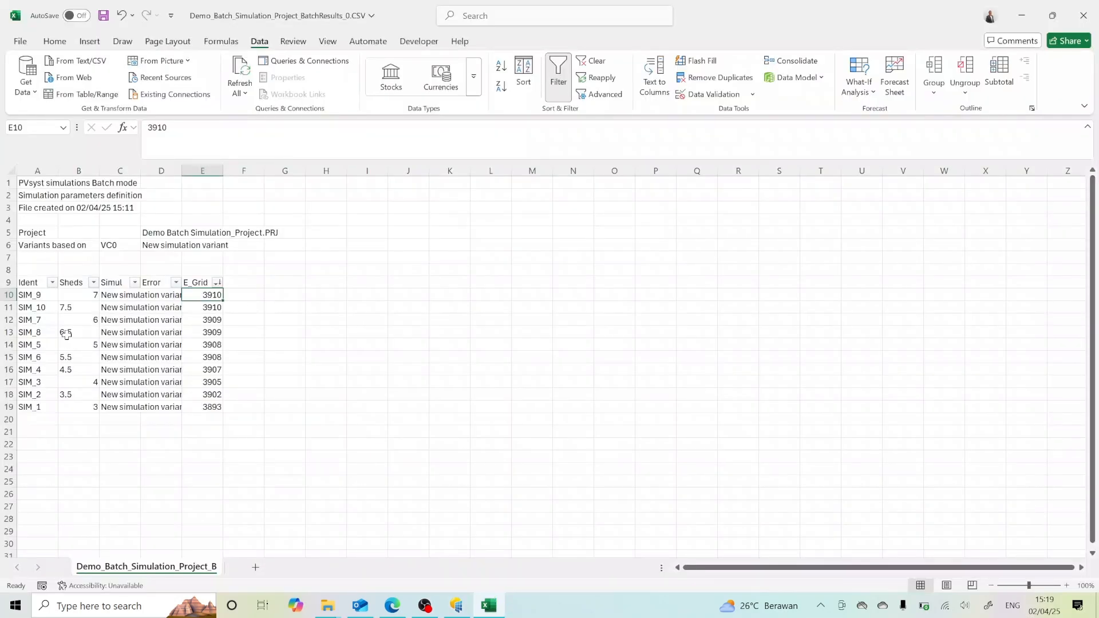
click(79, 321)
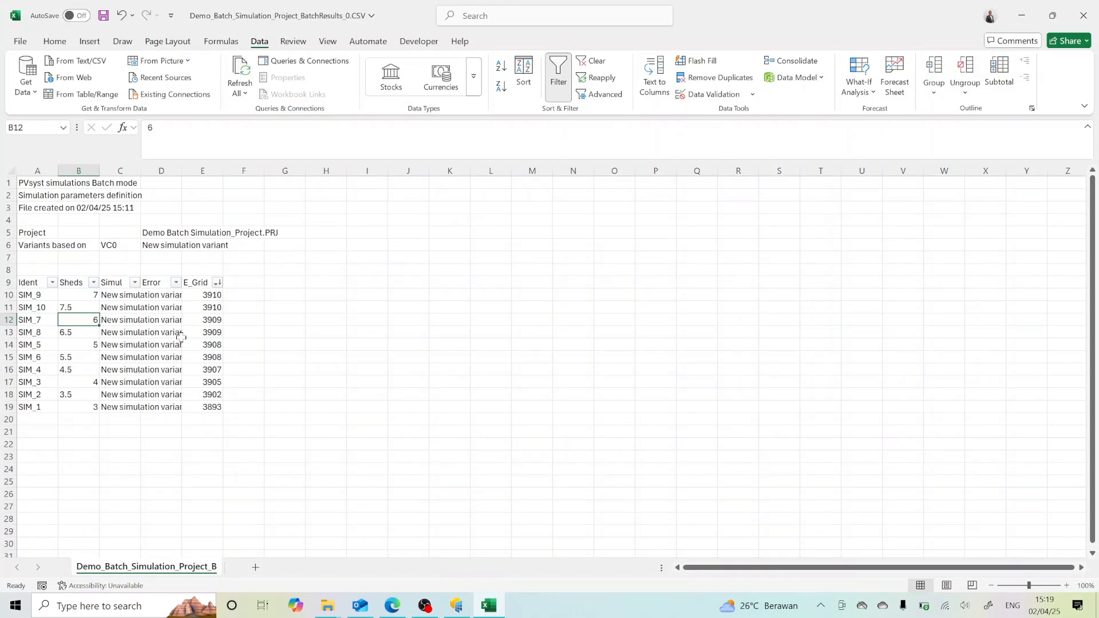
click(204, 321)
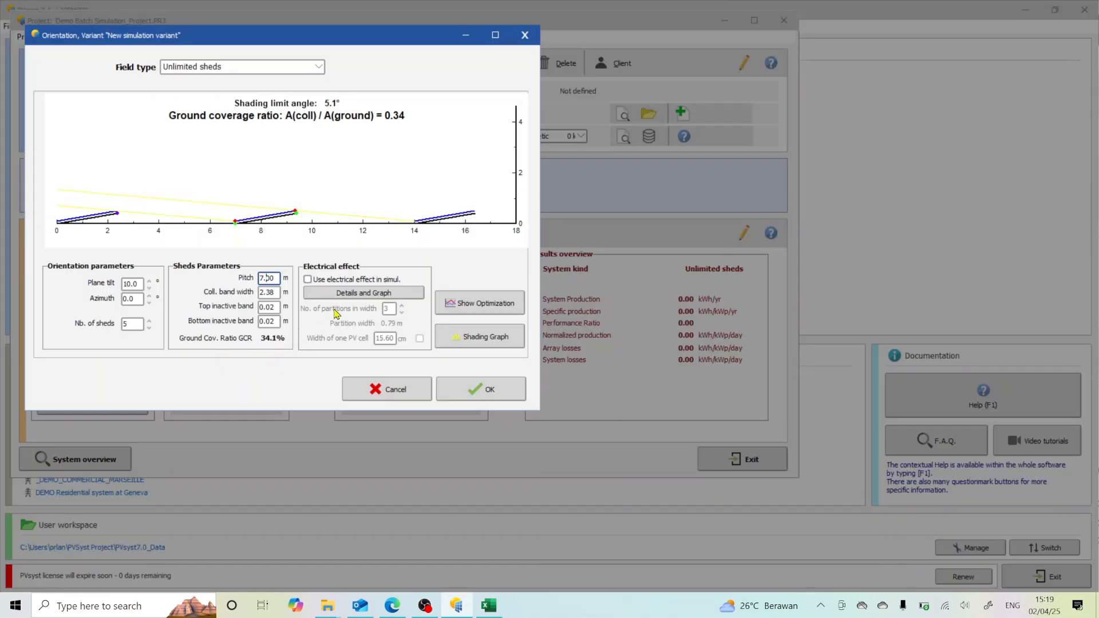
drag(264, 279, 240, 284)
text(6)
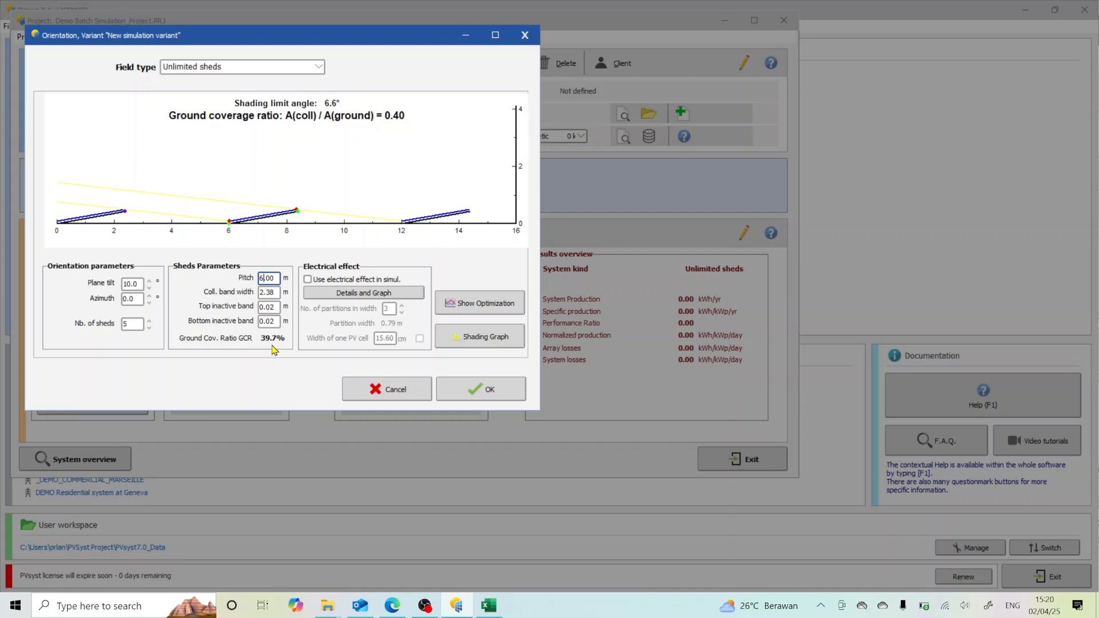
Step: Look through the tracking field types, keep Unlimited sheds, and accept the variant's orientation
click(318, 67)
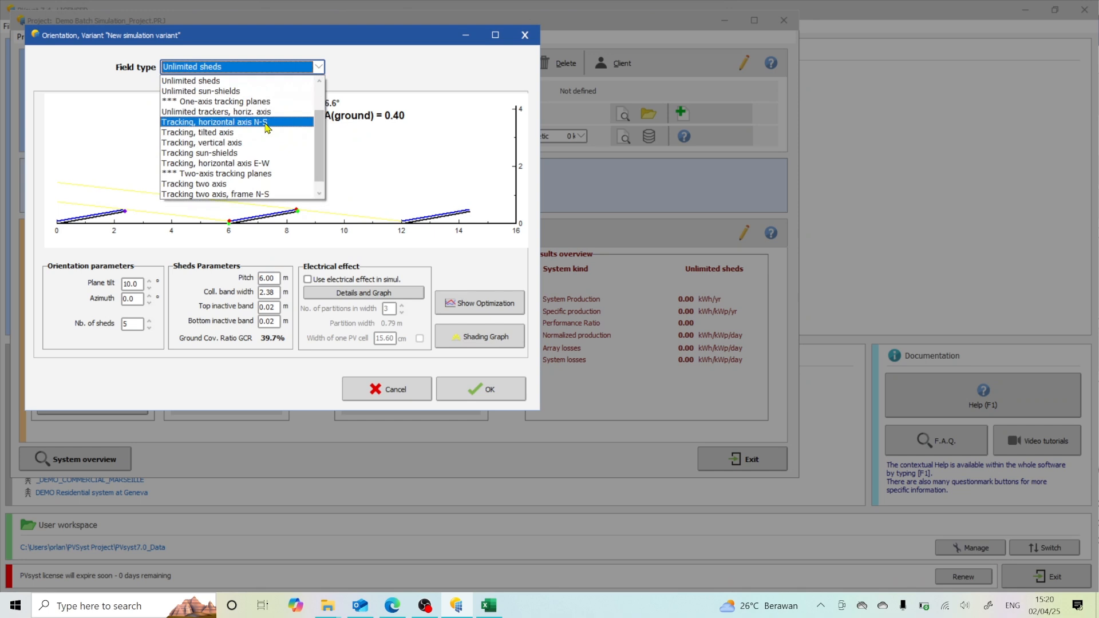
click(391, 174)
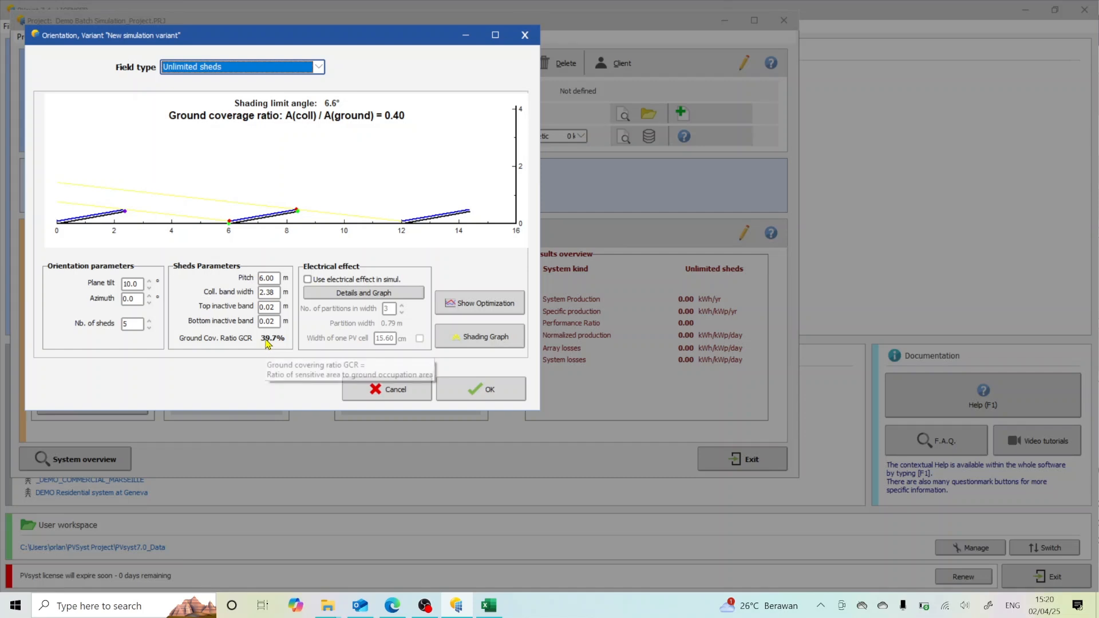
mouse_move(266, 344)
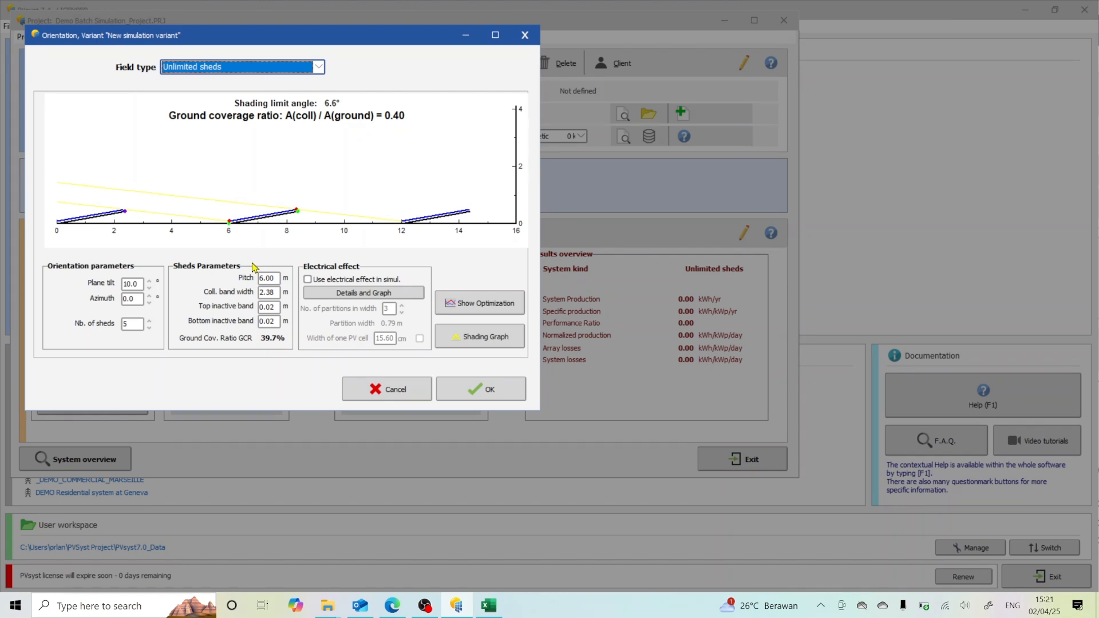
click(319, 67)
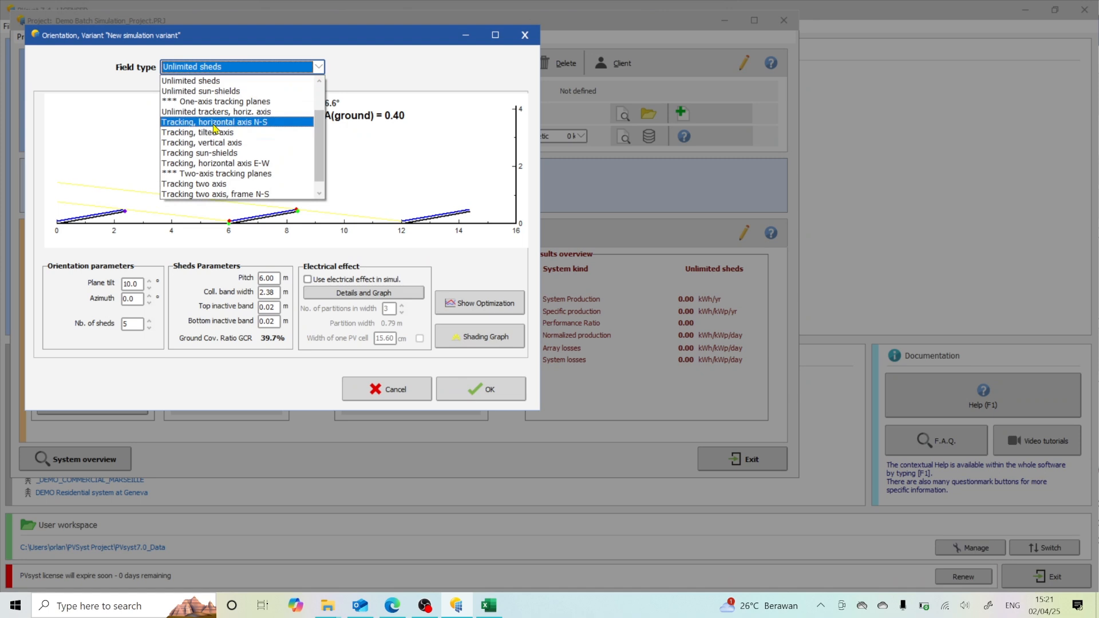
click(480, 395)
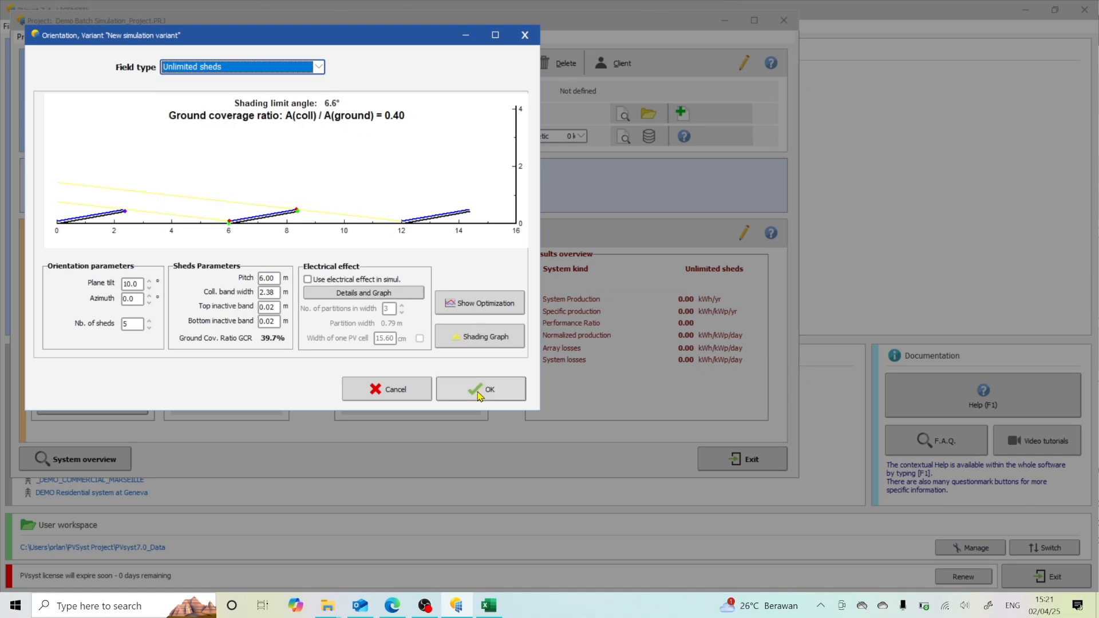
click(480, 395)
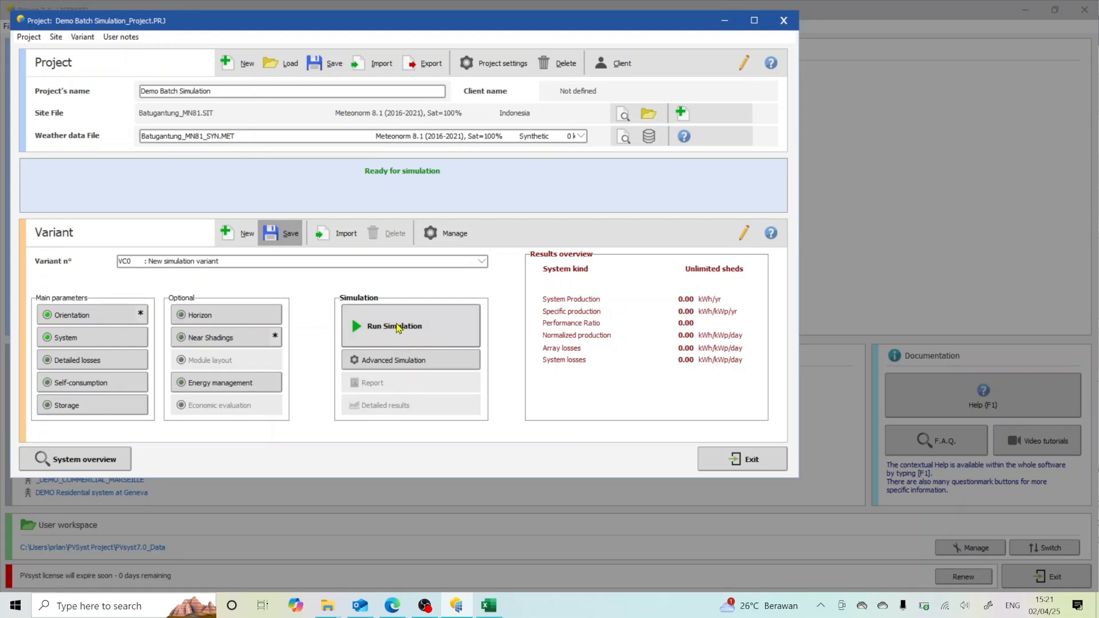
Step: Try a steeper plane tilt of about 38° in the orientation's sheds sketch and cancel the change
click(120, 314)
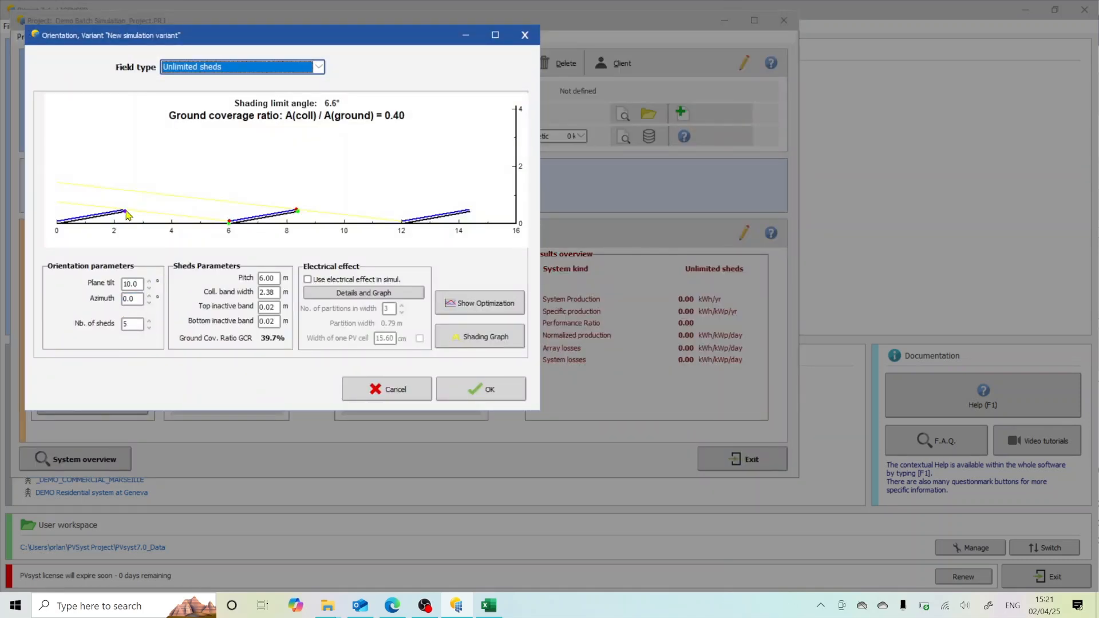
drag(126, 212, 113, 181)
click(367, 391)
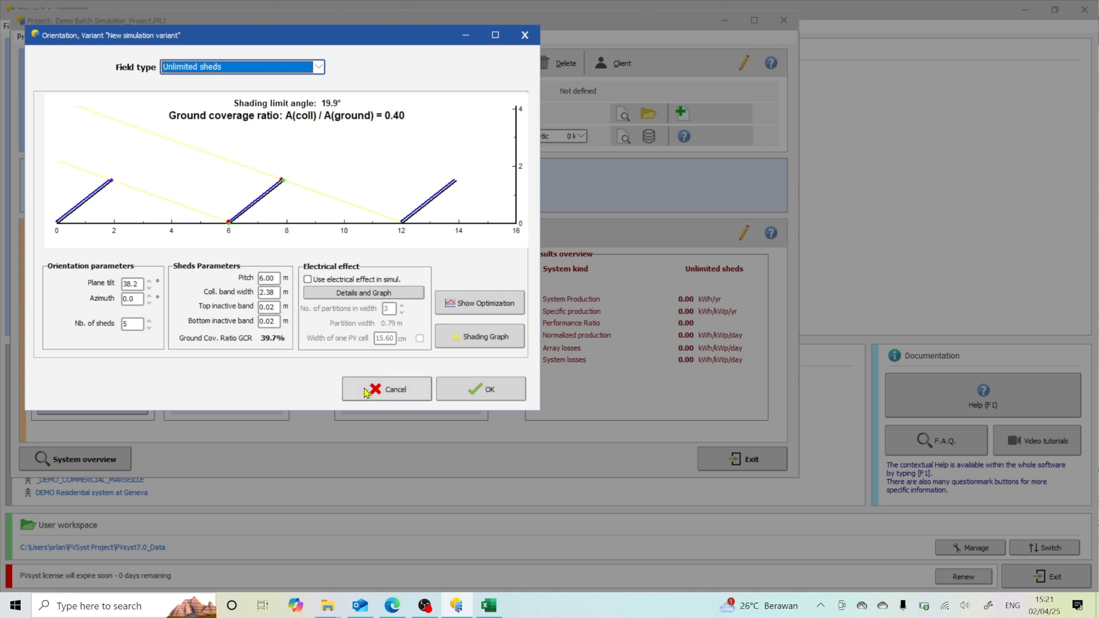